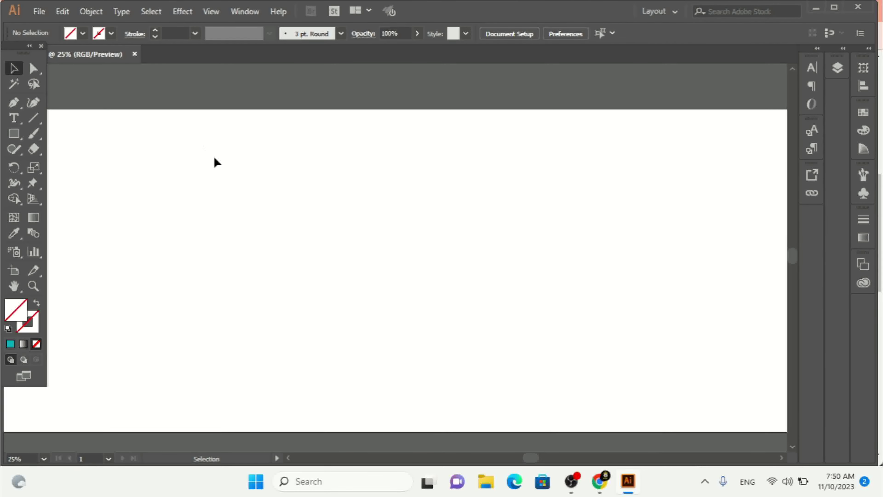
drag(157, 112, 703, 311)
click(18, 182)
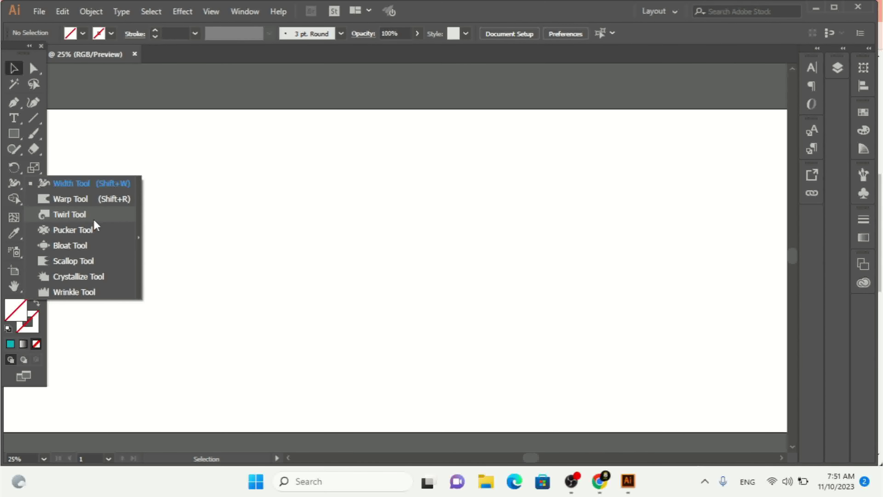
Draw a circle on the upper part of the artboard with the Ellipse tool and fill it with dark green.
click(16, 136)
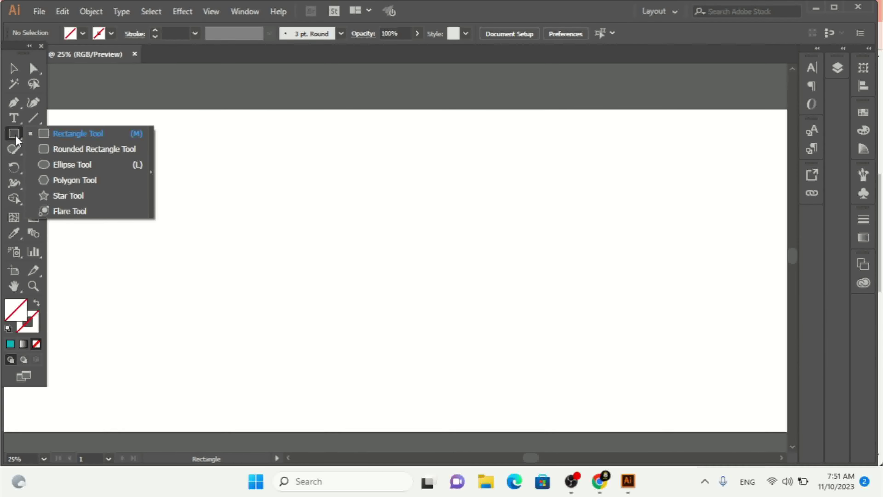
click(68, 167)
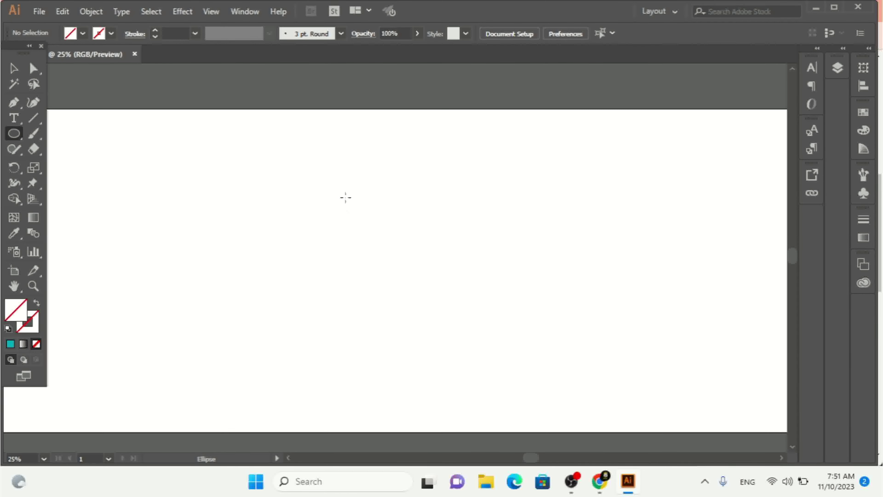
drag(335, 185, 385, 249)
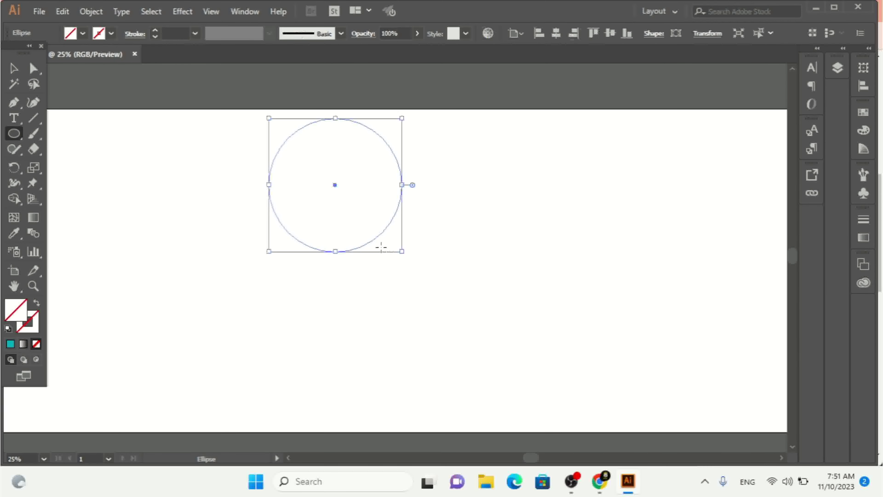
click(83, 34)
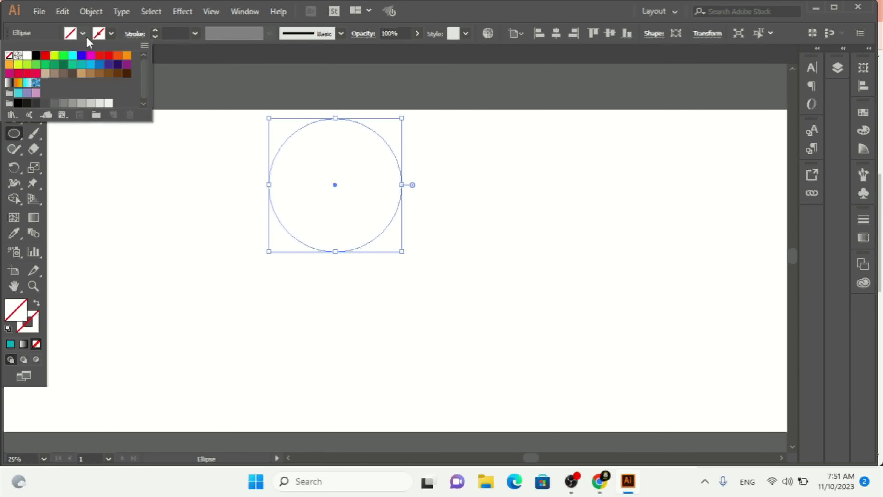
click(66, 64)
click(83, 34)
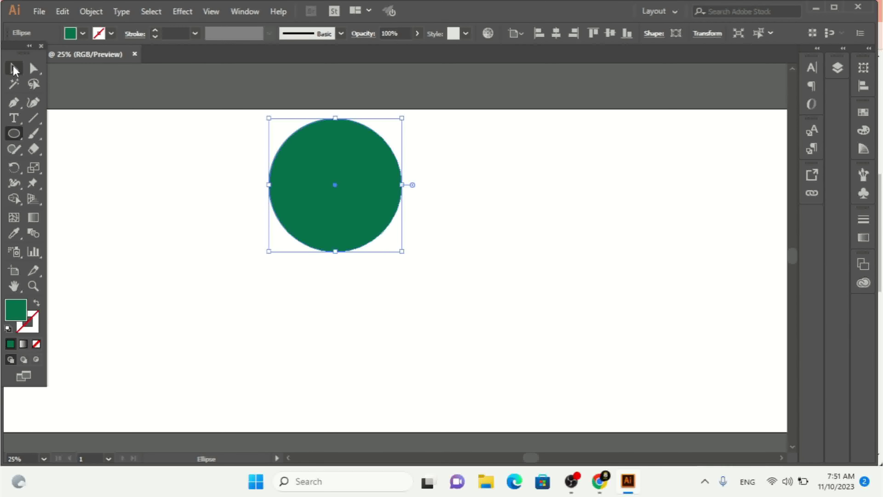
Move the green circle to the middle of the artboard, leaving free space beside it.
click(14, 69)
drag(368, 165, 349, 174)
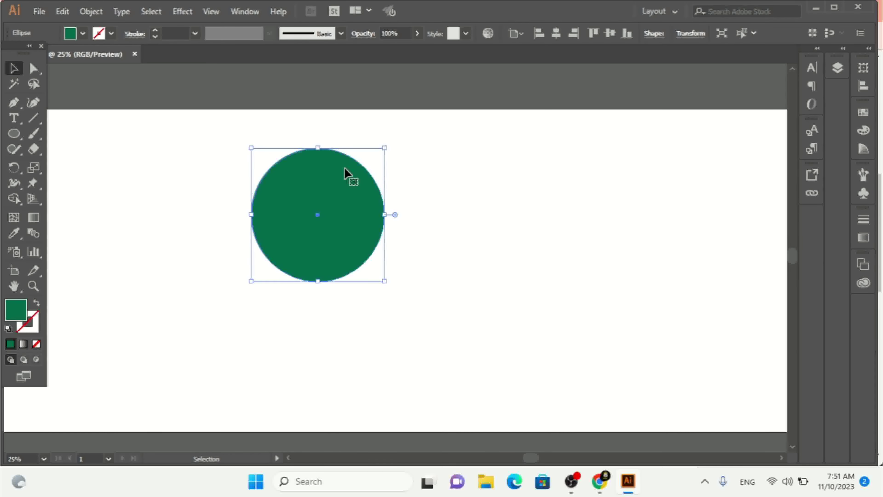
click(16, 186)
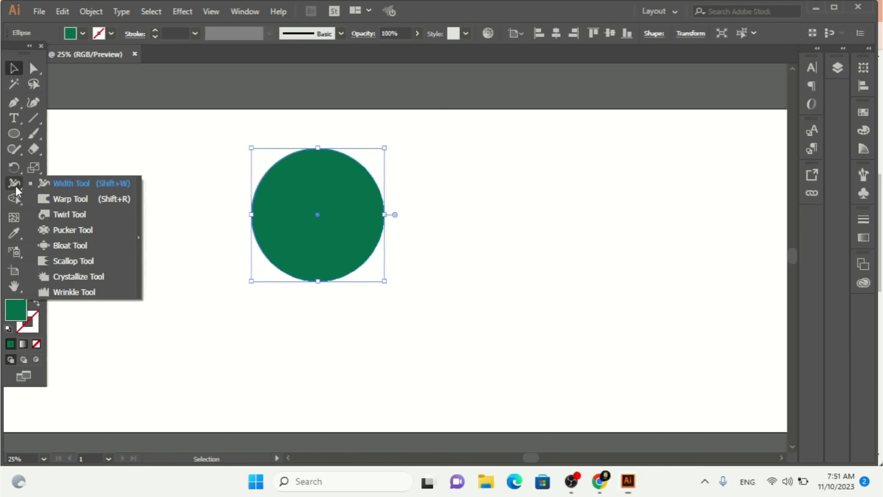
click(90, 184)
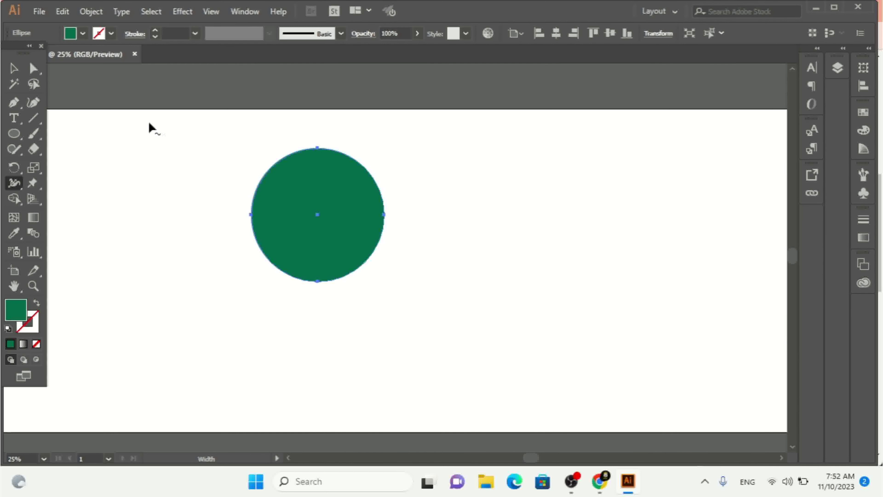
click(14, 69)
click(329, 241)
drag(329, 241, 480, 249)
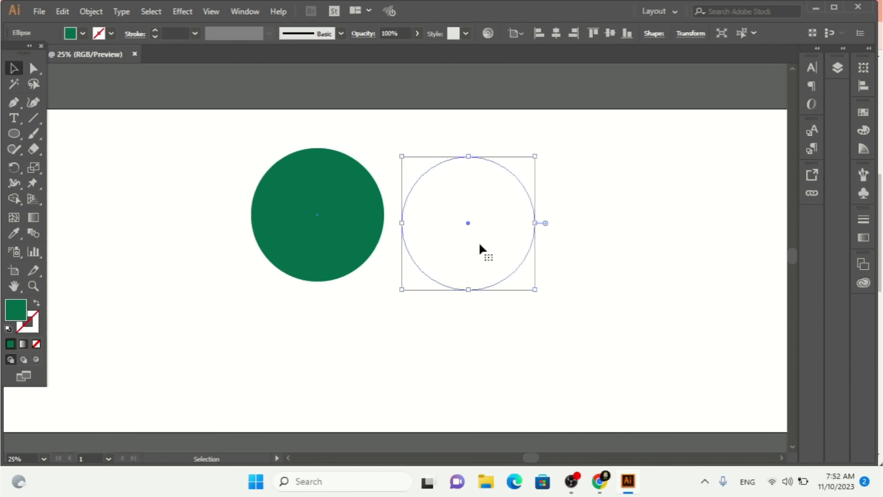
Draw a green square to the left of the circle with the Rectangle tool.
click(14, 133)
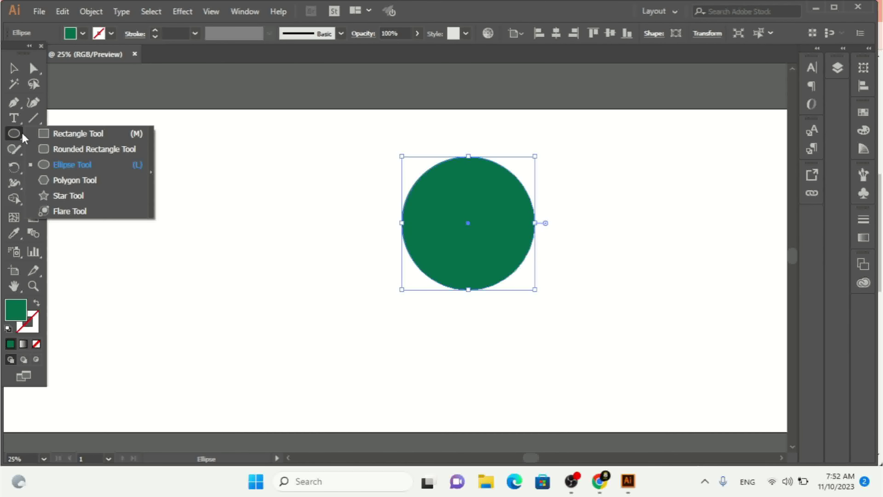
click(61, 139)
mouse_move(231, 184)
mouse_down()
mouse_move(301, 262)
mouse_move(295, 247)
mouse_up()
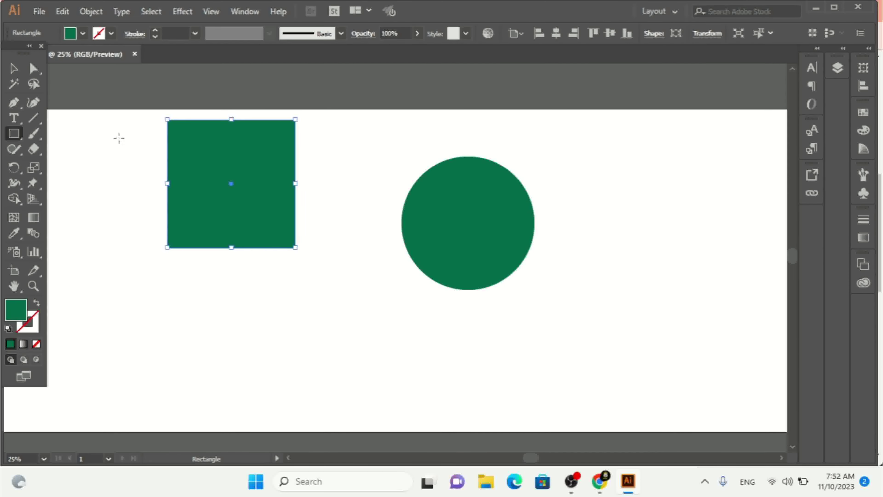
Stretch the green square from its upper-right corner into a wider, slightly lower rectangle.
click(14, 182)
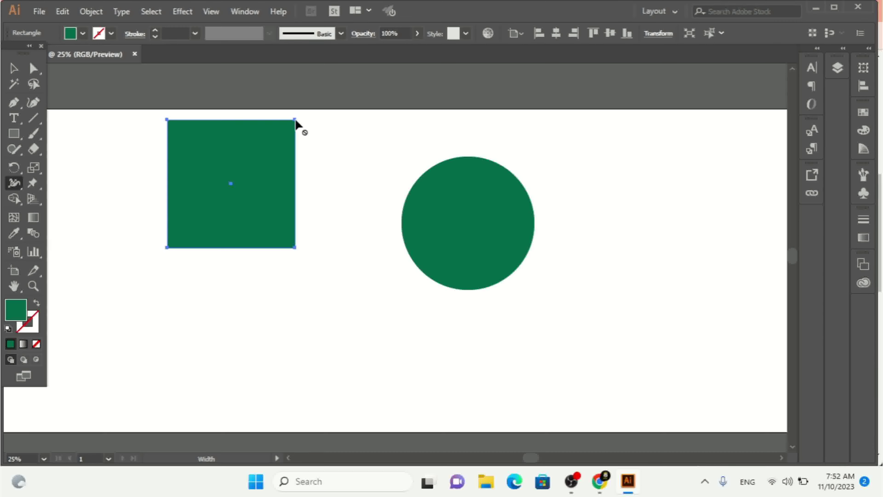
key(ctrl)
drag(296, 120, 326, 125)
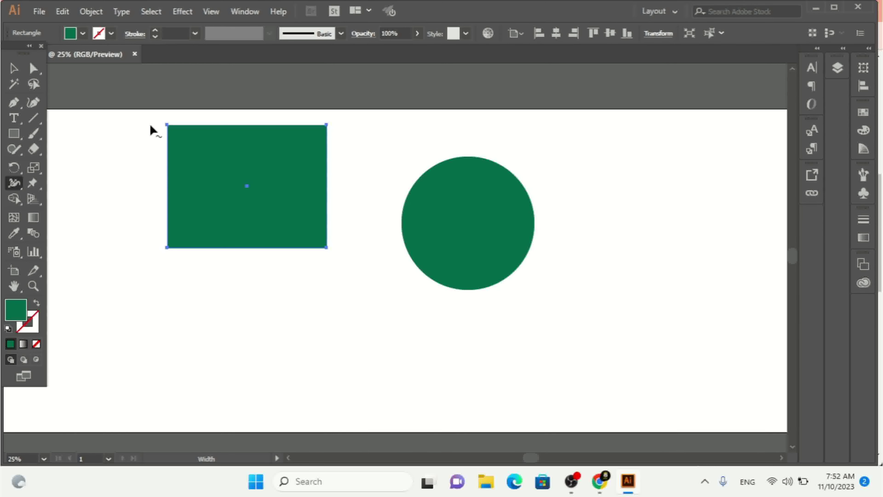
Draw a straight vertical path between the rectangle and the circle with the Pen tool and select it.
drag(14, 102, 66, 104)
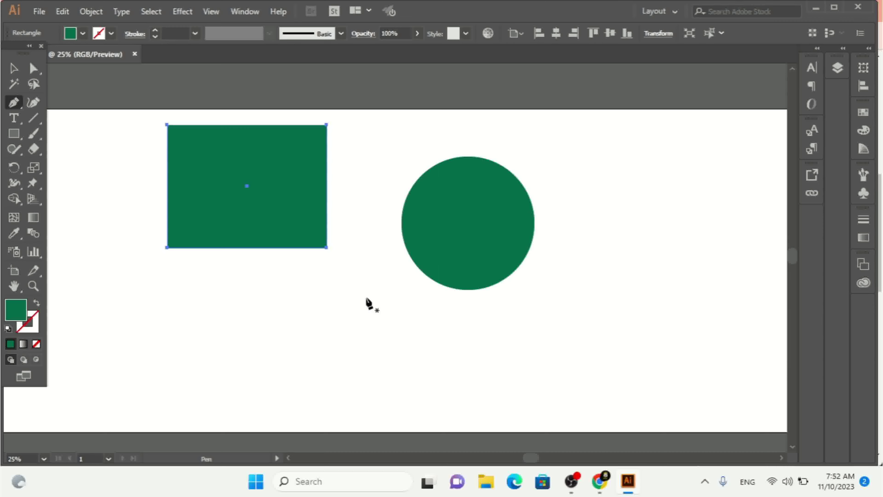
click(363, 290)
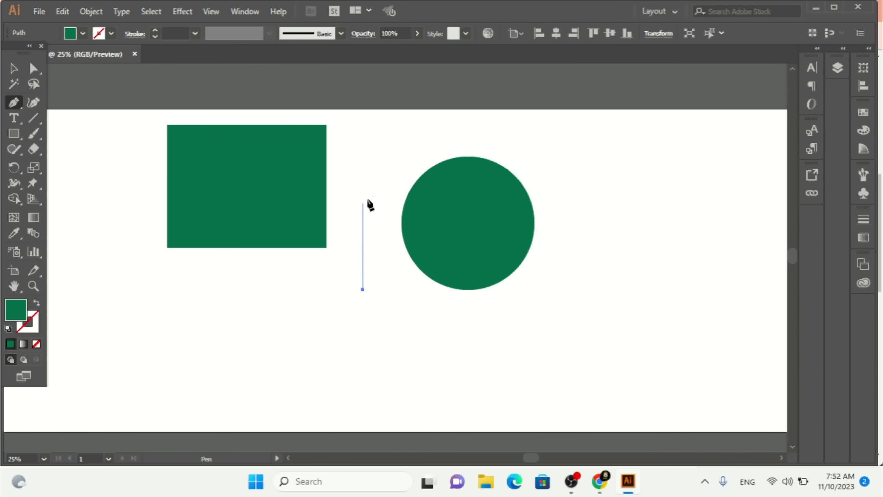
shift+click(371, 151)
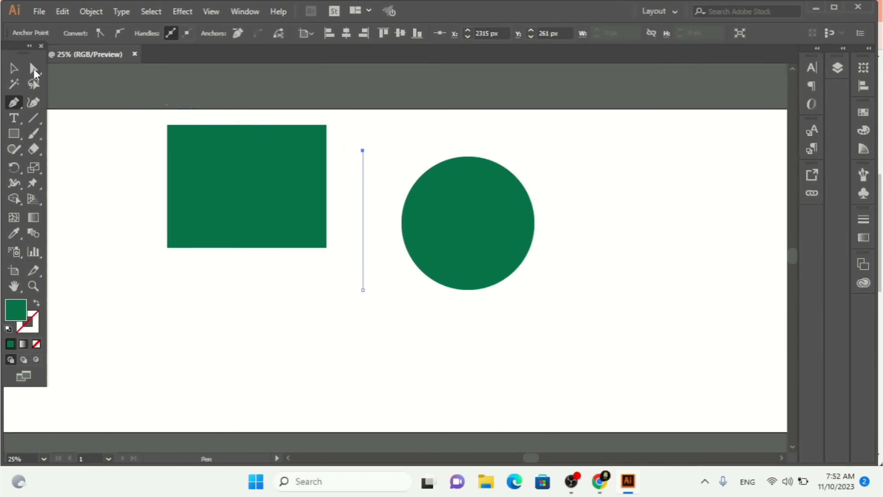
click(14, 68)
click(366, 308)
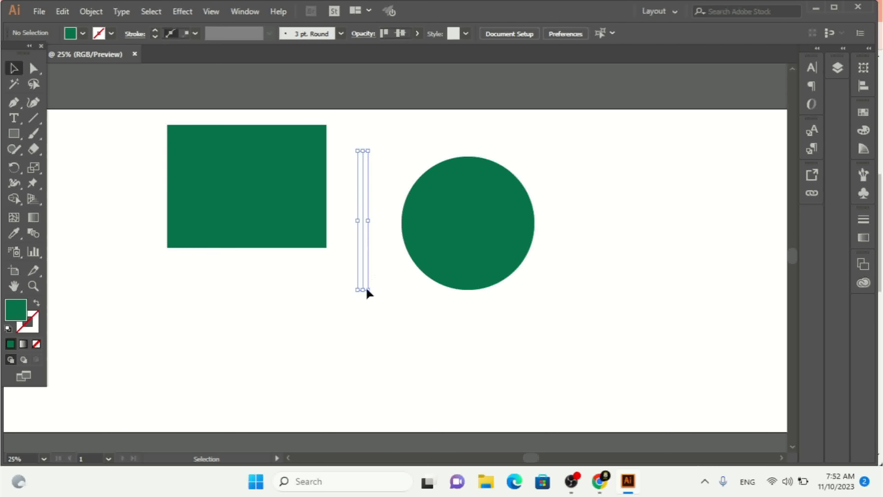
drag(378, 237, 323, 258)
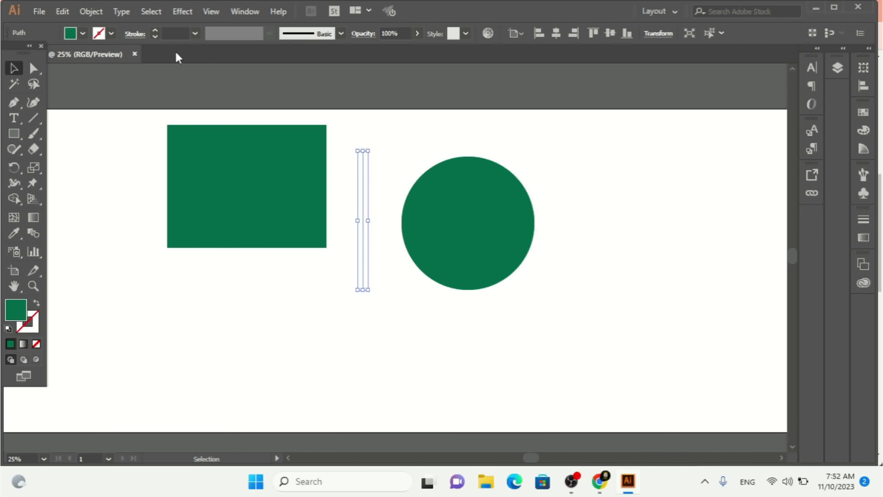
Give the vertical line a 28 pt red stroke with the triangular width profile.
click(155, 31)
drag(156, 29, 156, 29)
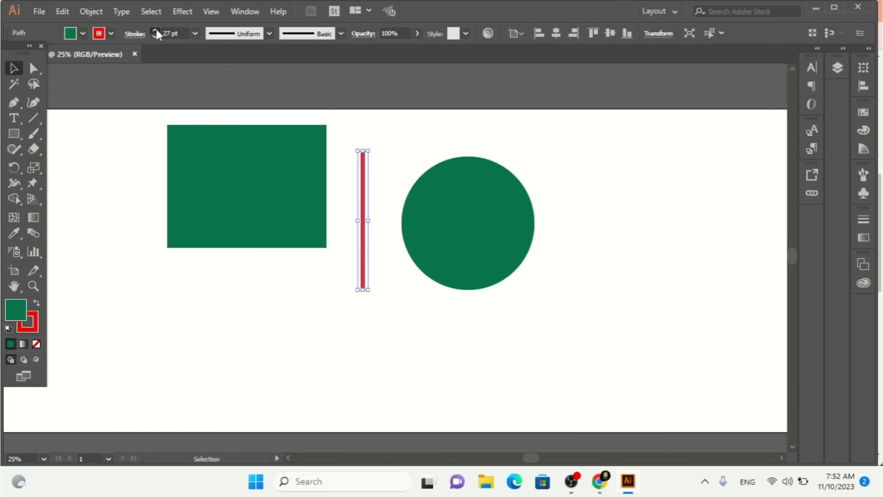
click(235, 34)
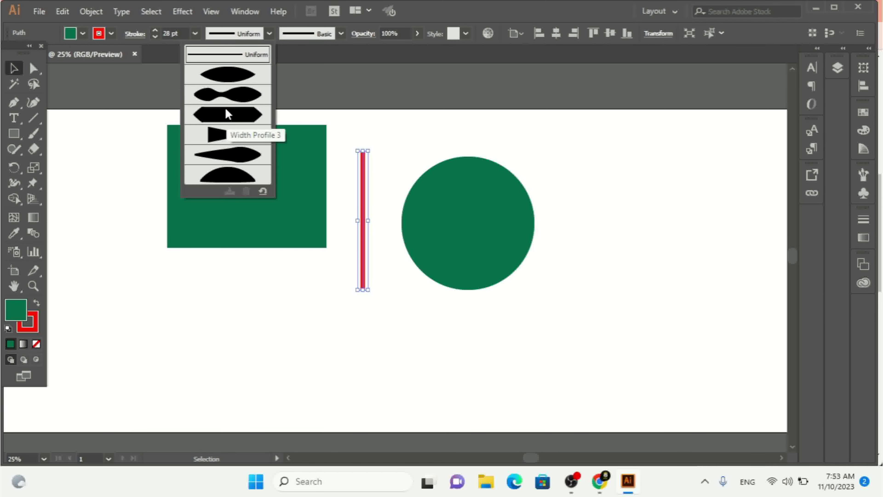
click(225, 133)
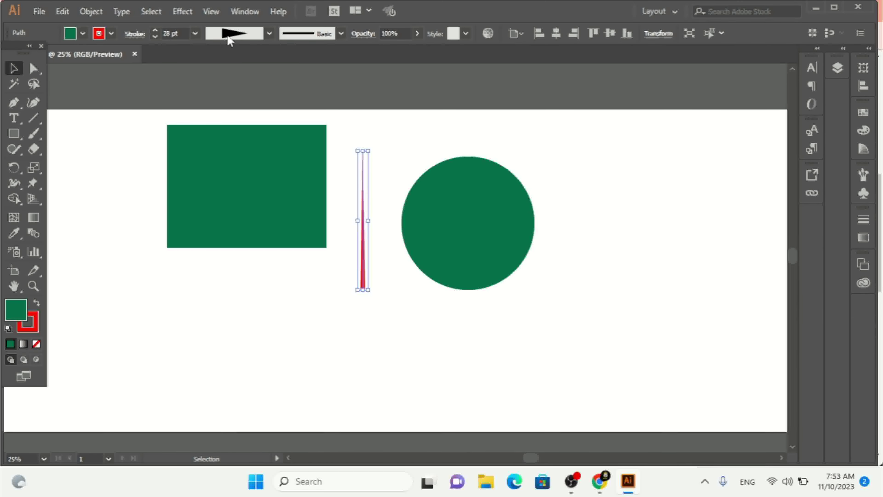
Raise the stroke weight of the tapered red line to 50 pt.
click(155, 31)
click(155, 31)
click(155, 31)
click(155, 31)
Widen the line's base to a 448 pt stroke with the Width tool and broaden its pointed top into a flat end.
click(20, 184)
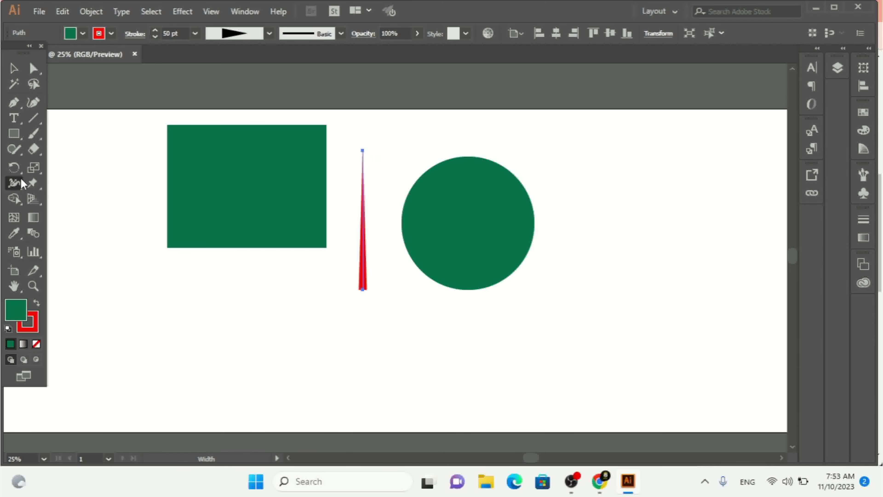
drag(21, 184, 50, 185)
mouse_move(363, 291)
mouse_down()
mouse_move(446, 291)
mouse_move(391, 291)
mouse_up()
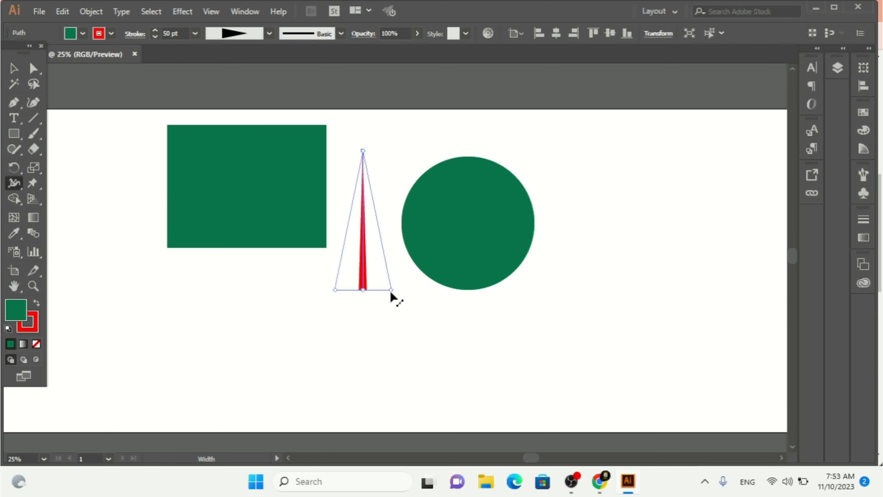
drag(391, 290, 399, 290)
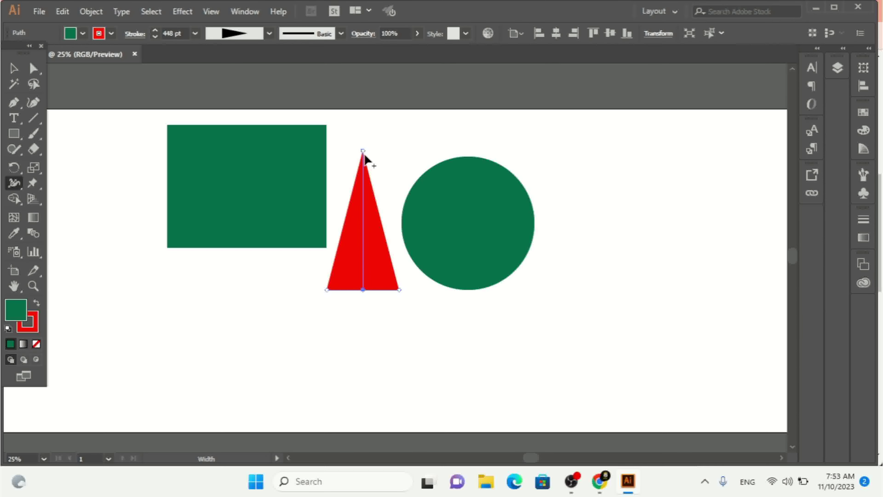
mouse_move(363, 151)
mouse_down()
mouse_move(416, 150)
mouse_move(377, 151)
mouse_up()
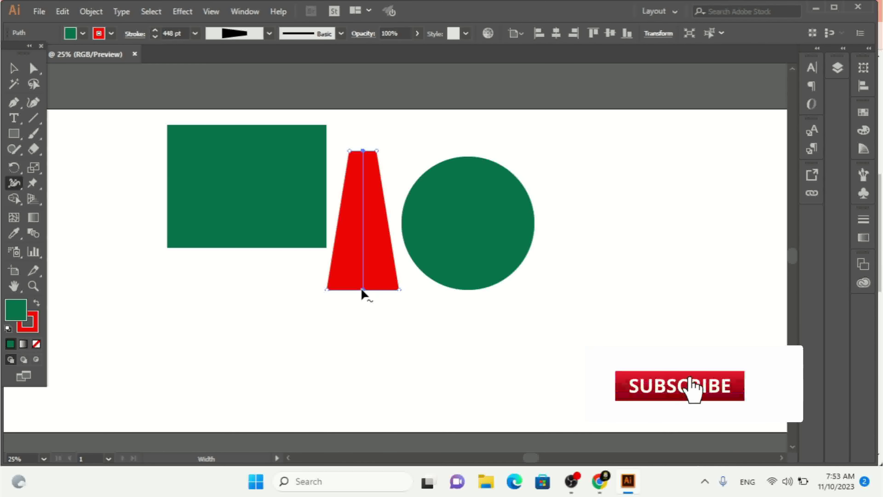
Duplicate the base width point higher up the red line, pinch it into a narrow neck, and slide it toward the base.
drag(361, 290, 390, 196)
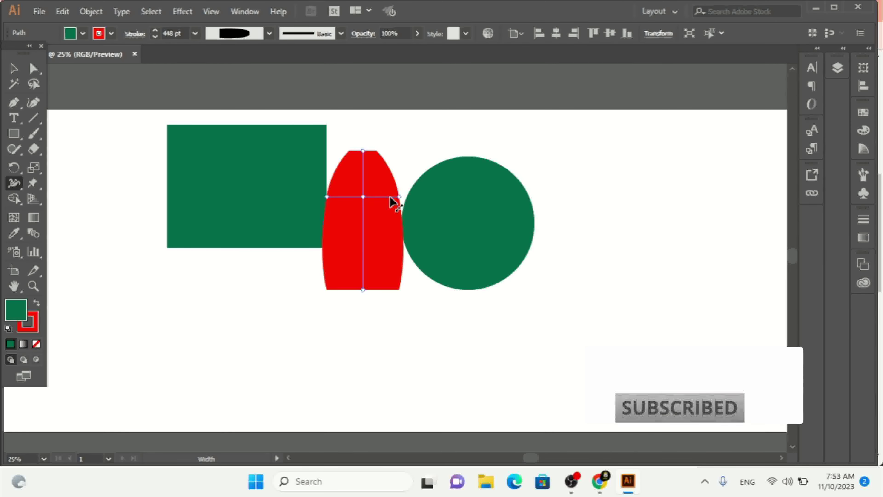
drag(385, 240, 371, 256)
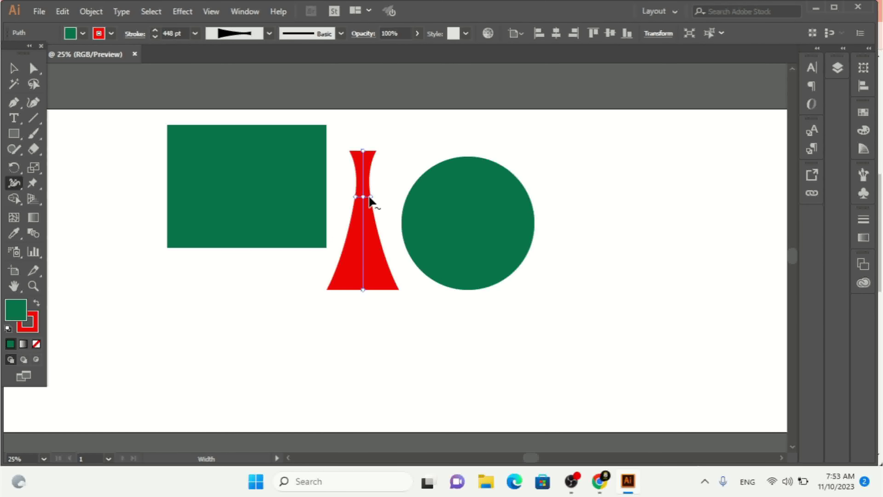
drag(363, 199, 365, 275)
Reshape the red line with the Width tool into a low 1000 pt wide body, a narrow neck and an equally wide flared top.
mouse_move(367, 233)
mouse_down()
mouse_move(366, 209)
mouse_move(487, 206)
mouse_up()
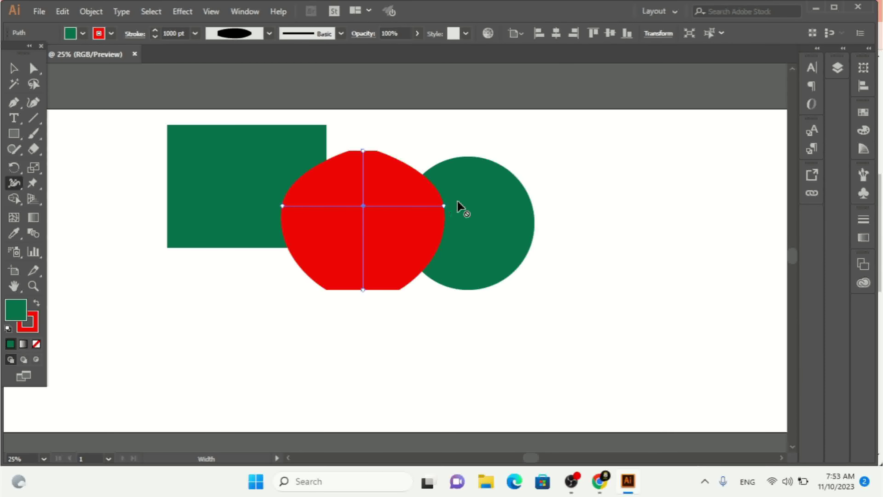
drag(362, 210, 362, 243)
drag(362, 153, 363, 222)
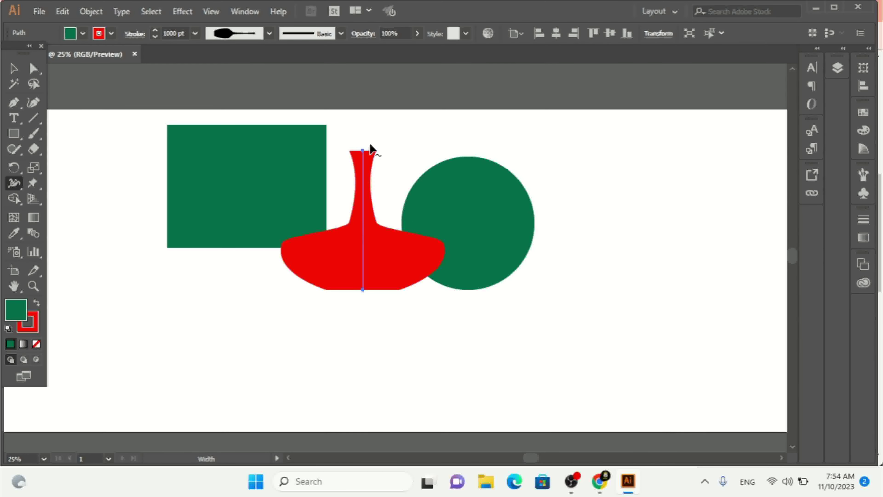
drag(379, 153, 496, 152)
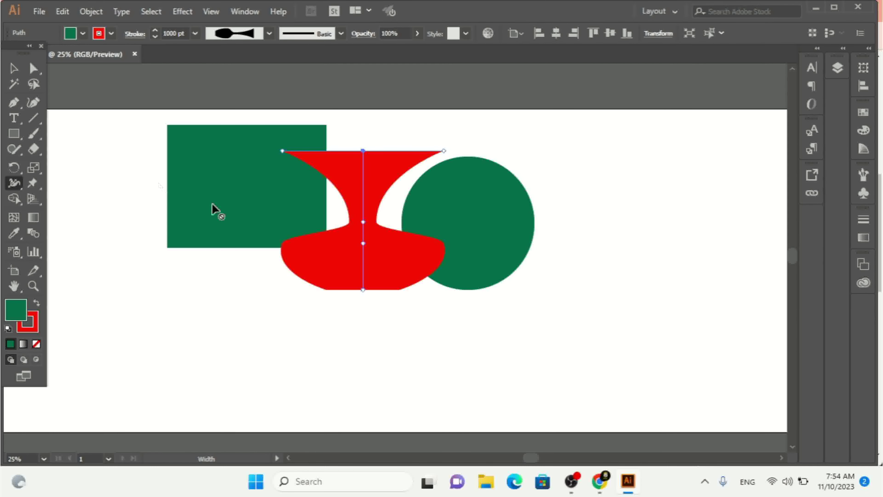
Expand the appearance of the red variable-width shape and delete it from the artboard.
click(14, 71)
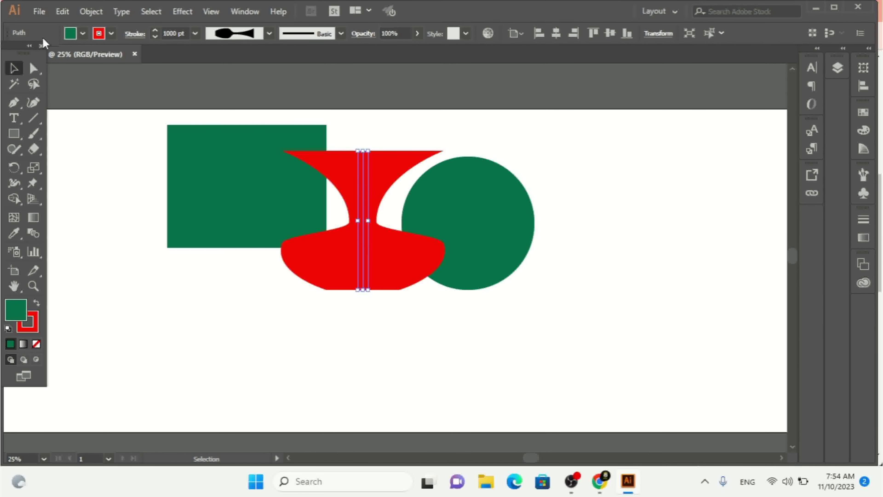
click(105, 14)
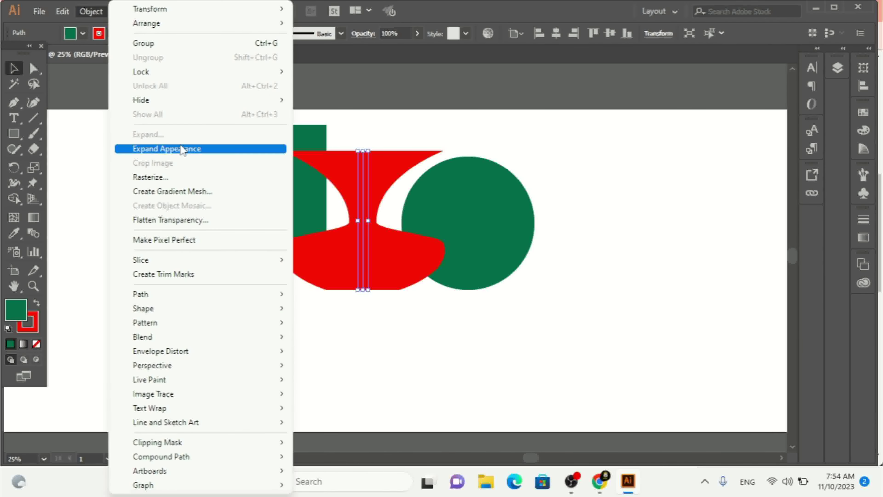
click(196, 149)
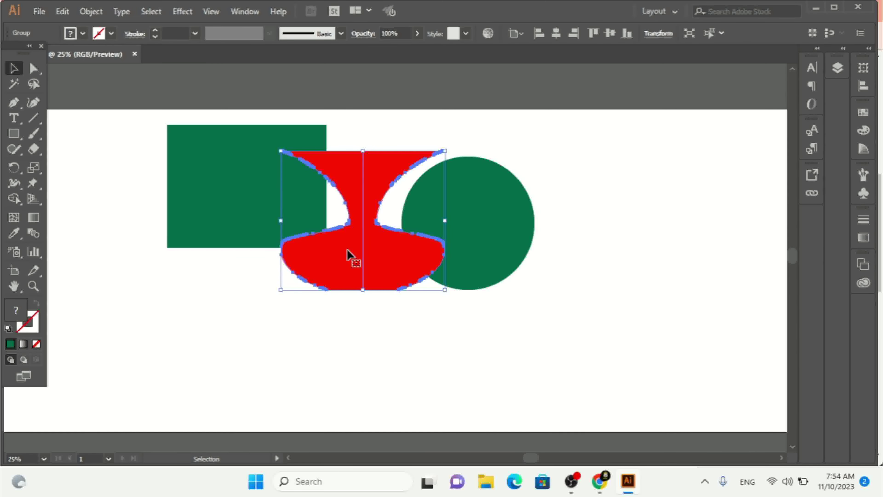
key(Delete)
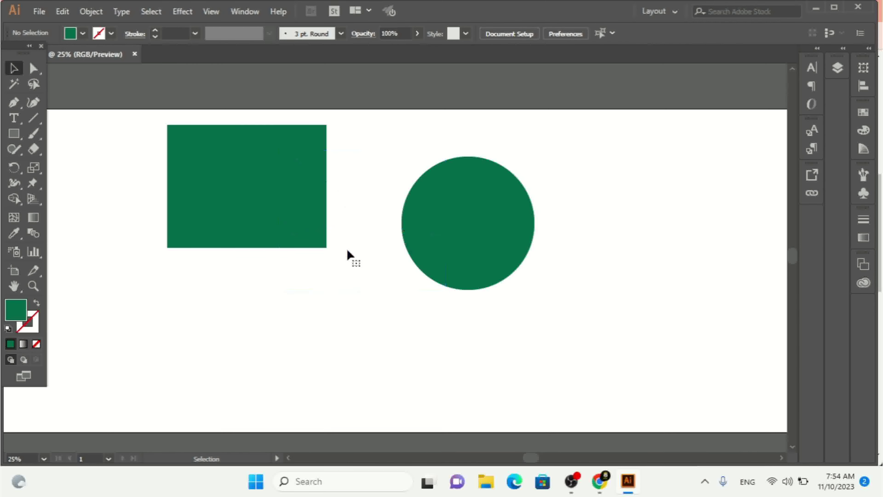
Shift the green rectangle slightly toward the circle and resize the Warp tool brush to a tall ellipse larger than the rectangle.
click(255, 157)
click(18, 188)
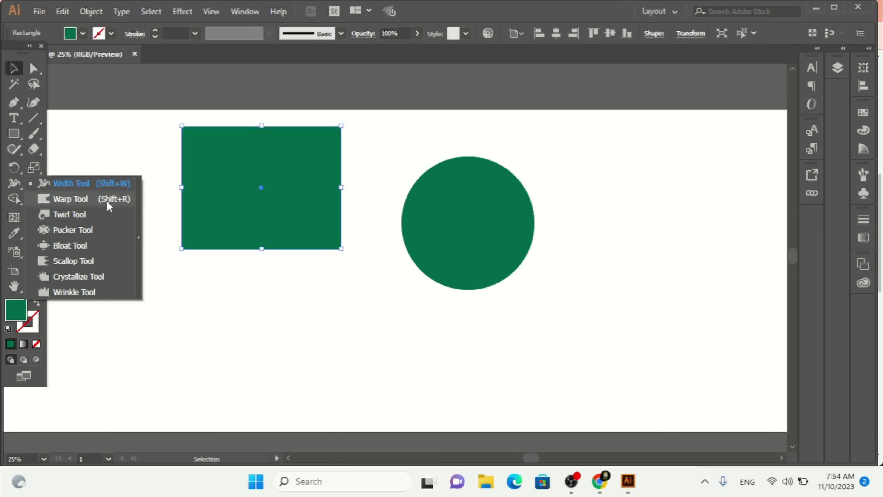
click(86, 200)
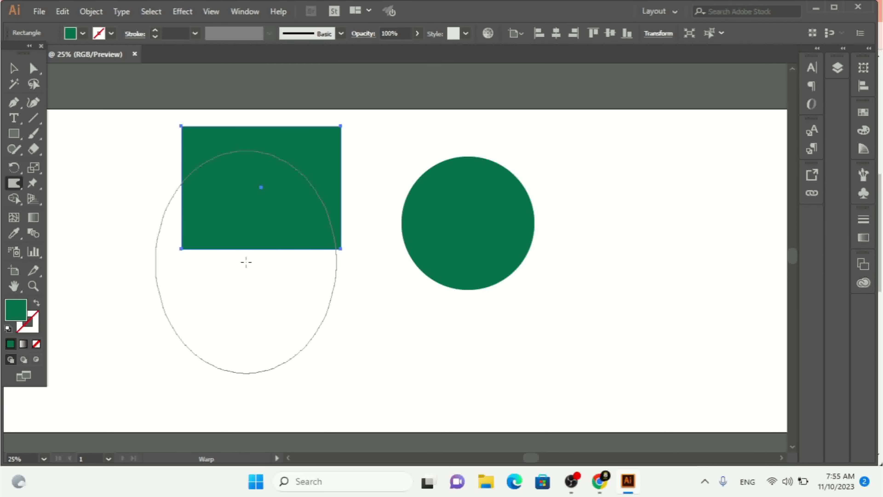
drag(246, 263, 258, 292)
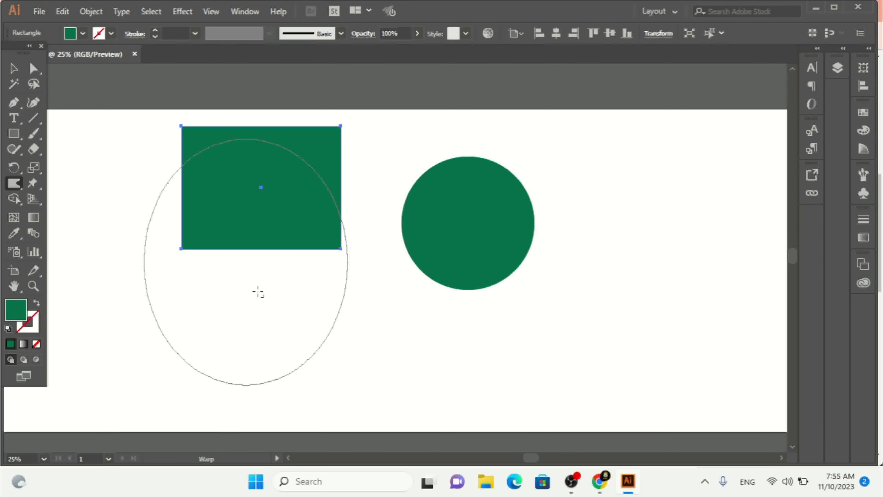
mouse_move(258, 291)
mouse_down()
mouse_move(232, 230)
mouse_move(306, 368)
mouse_move(331, 388)
mouse_move(288, 344)
mouse_move(241, 248)
mouse_move(248, 266)
mouse_move(238, 258)
mouse_up()
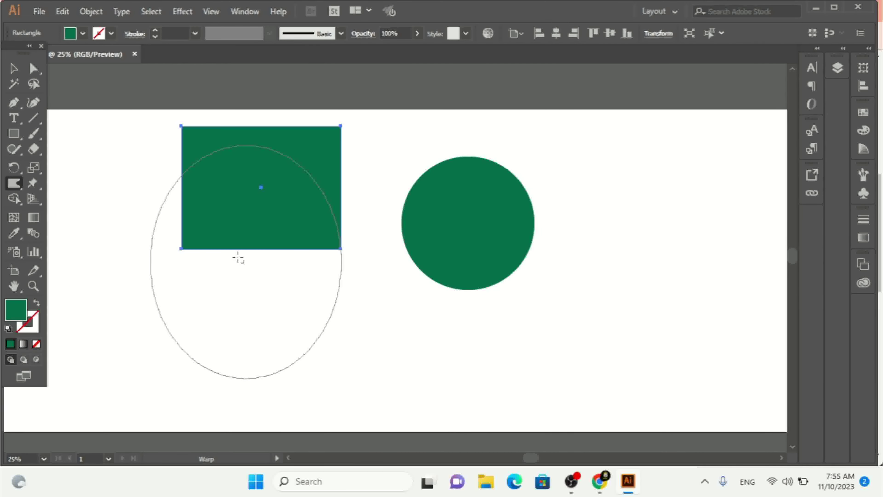
mouse_move(238, 258)
mouse_down()
mouse_move(230, 248)
mouse_move(255, 288)
mouse_move(229, 255)
mouse_move(404, 377)
mouse_move(371, 357)
mouse_move(309, 247)
mouse_move(266, 206)
mouse_up()
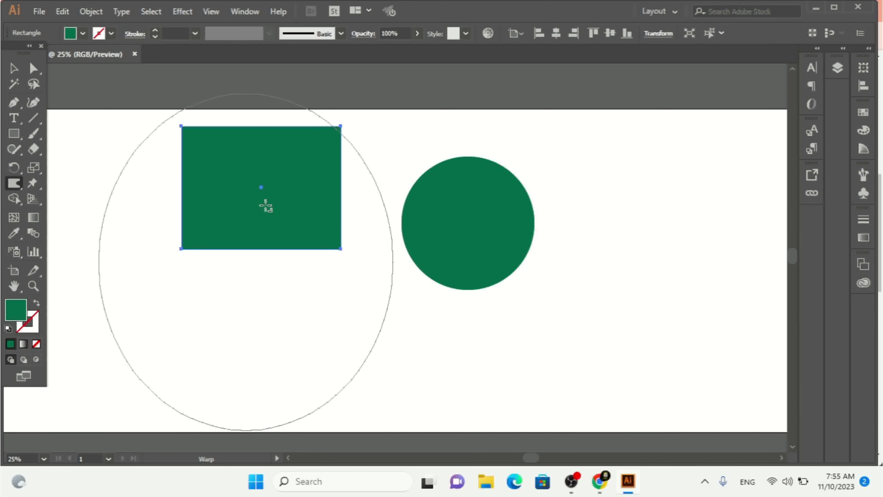
mouse_move(409, 306)
mouse_down()
mouse_move(391, 292)
mouse_move(375, 252)
mouse_move(418, 398)
mouse_move(375, 316)
mouse_up()
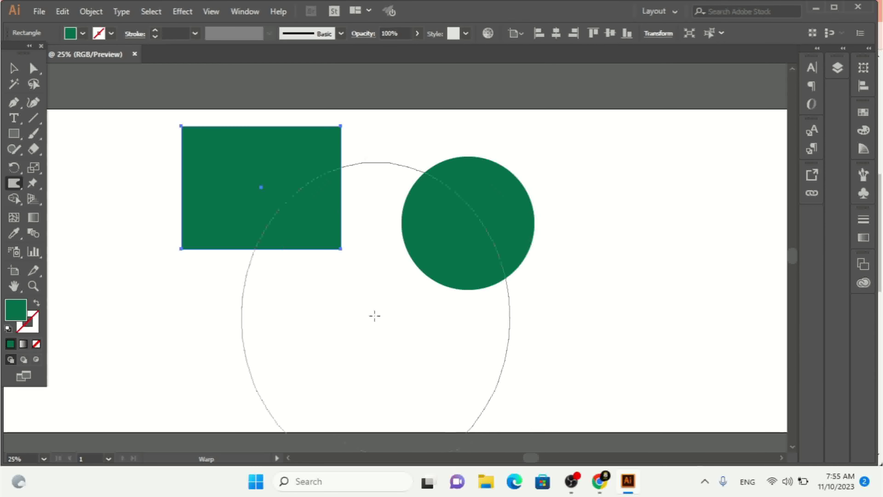
mouse_move(369, 237)
mouse_down()
mouse_move(377, 280)
mouse_move(347, 250)
mouse_move(327, 200)
mouse_move(379, 313)
mouse_move(338, 256)
mouse_move(271, 222)
mouse_up()
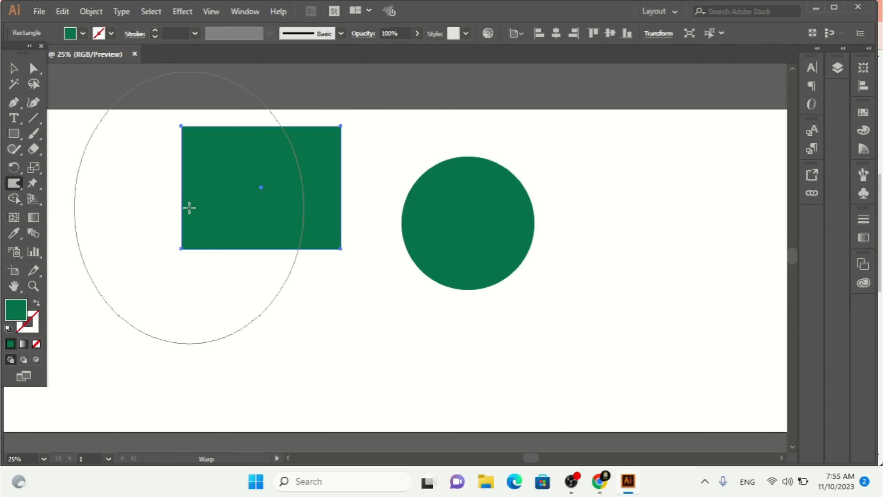
Warp the rectangle with the large brush, pulling its left edge outward, raising the upper-left corner and distorting its lower right side.
mouse_move(187, 208)
mouse_down()
mouse_move(122, 246)
mouse_move(160, 229)
mouse_up()
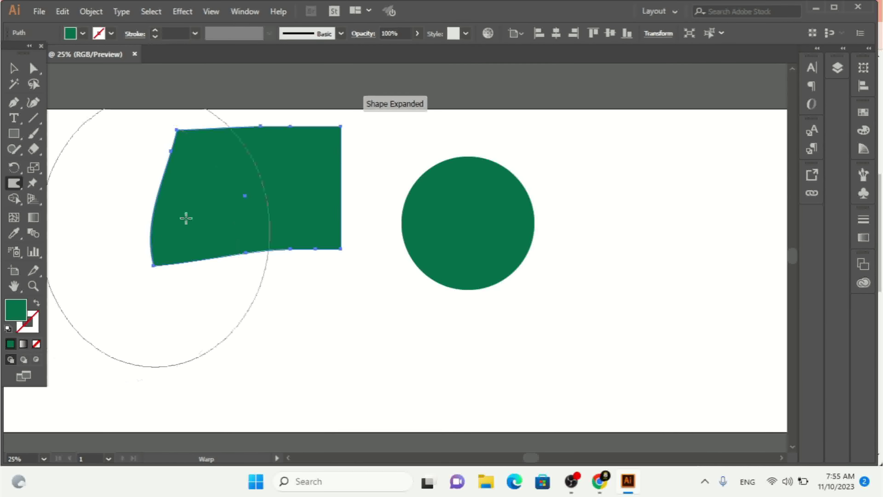
drag(201, 176, 152, 113)
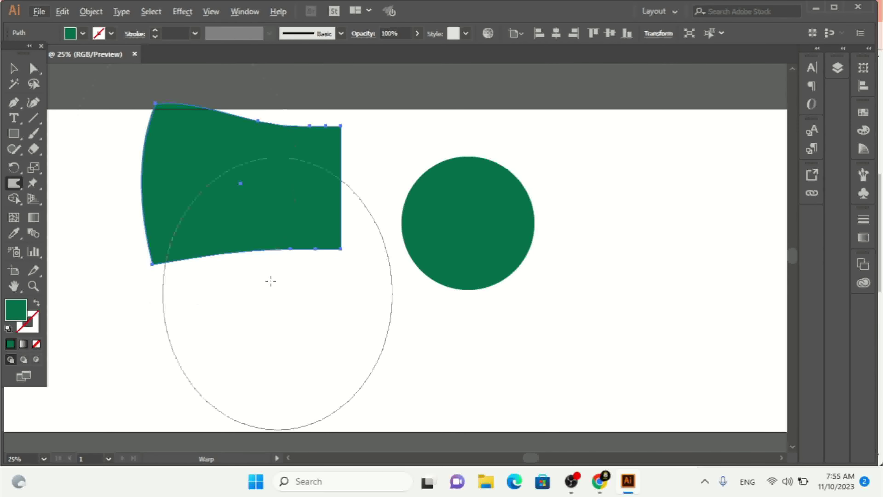
mouse_move(259, 263)
mouse_down()
mouse_move(197, 280)
mouse_move(156, 308)
mouse_move(193, 311)
mouse_move(236, 289)
mouse_move(256, 241)
mouse_move(306, 226)
mouse_move(557, 195)
mouse_move(633, 254)
mouse_move(669, 377)
mouse_move(413, 276)
mouse_move(404, 246)
mouse_move(462, 260)
mouse_move(417, 247)
mouse_move(394, 274)
mouse_move(392, 319)
mouse_move(356, 254)
mouse_move(198, 233)
mouse_move(231, 182)
mouse_move(358, 168)
mouse_move(335, 160)
mouse_move(403, 131)
mouse_up()
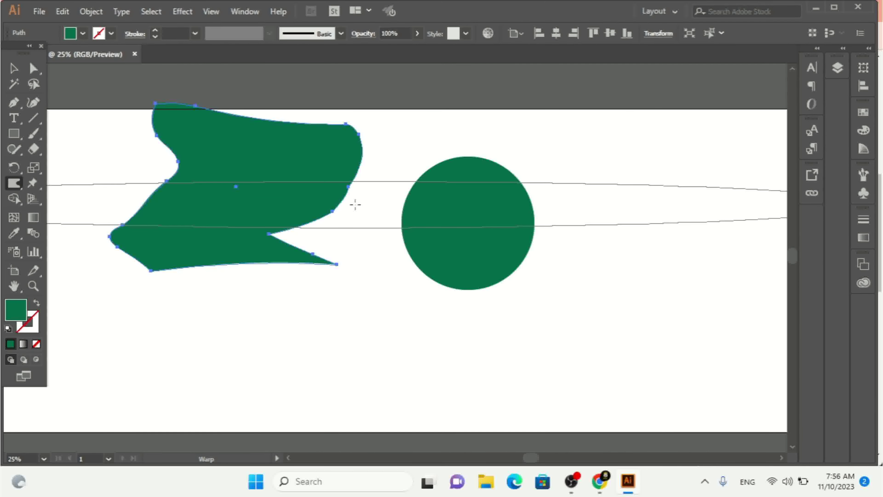
Shrink the Warp brush to a small circle and push wavy bumps into the warped shape's top edge and lower-right notch.
mouse_move(356, 205)
mouse_down()
mouse_move(348, 247)
mouse_move(333, 258)
mouse_move(335, 164)
mouse_move(270, 189)
mouse_move(256, 164)
mouse_move(182, 142)
mouse_move(21, 140)
mouse_move(82, 149)
mouse_up()
mouse_move(466, 227)
mouse_down()
mouse_move(421, 216)
mouse_move(437, 252)
mouse_move(408, 228)
mouse_move(420, 274)
mouse_move(414, 289)
mouse_move(367, 335)
mouse_up()
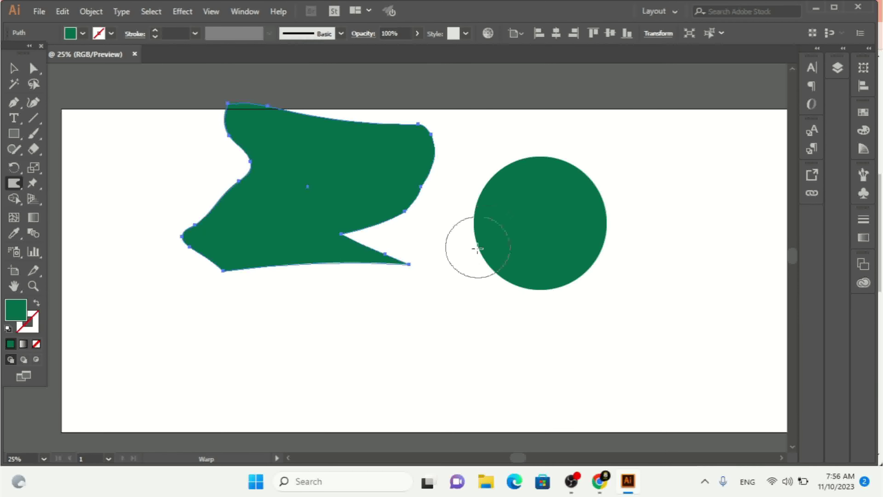
mouse_move(347, 205)
mouse_down()
mouse_move(354, 224)
mouse_move(457, 122)
mouse_move(400, 128)
mouse_move(295, 68)
mouse_move(293, 98)
mouse_up()
mouse_move(343, 201)
mouse_down()
mouse_move(345, 158)
mouse_move(351, 179)
mouse_move(367, 171)
mouse_up()
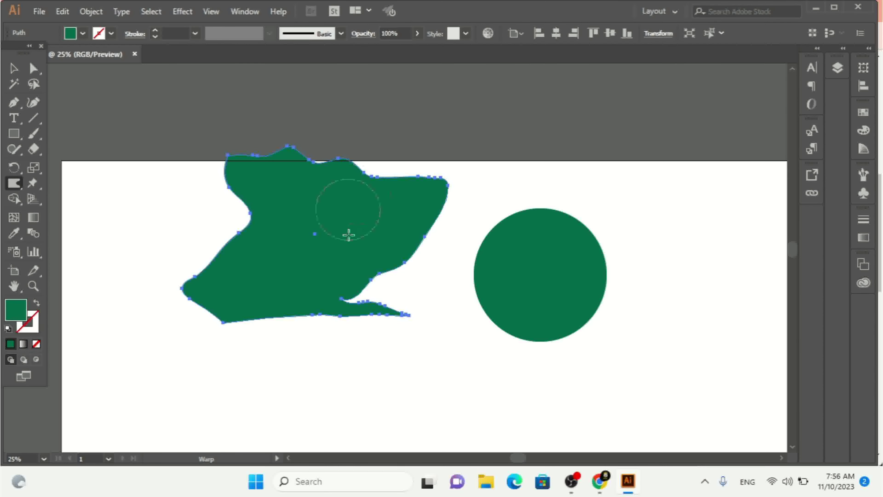
mouse_move(388, 178)
mouse_down()
mouse_move(386, 127)
mouse_move(368, 178)
mouse_move(364, 123)
mouse_up()
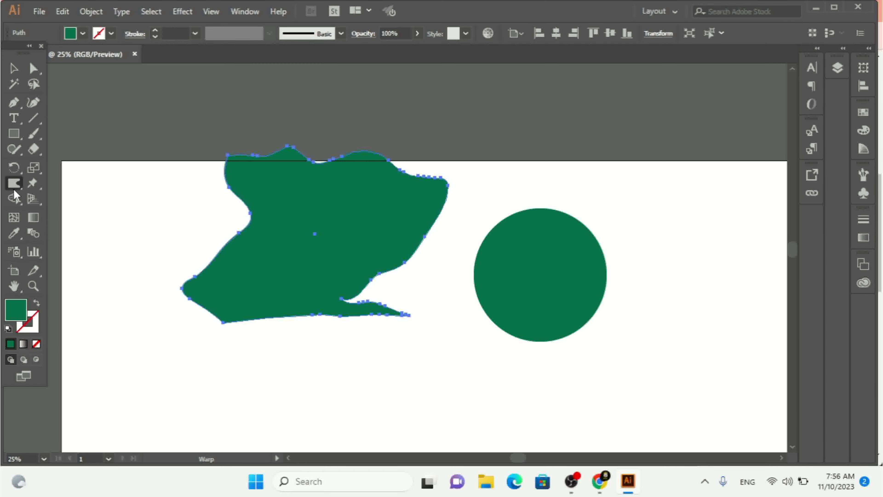
Twirl the warped shape's left side, right side, top edge and lower-left area into curls with the Twirl tool.
click(15, 185)
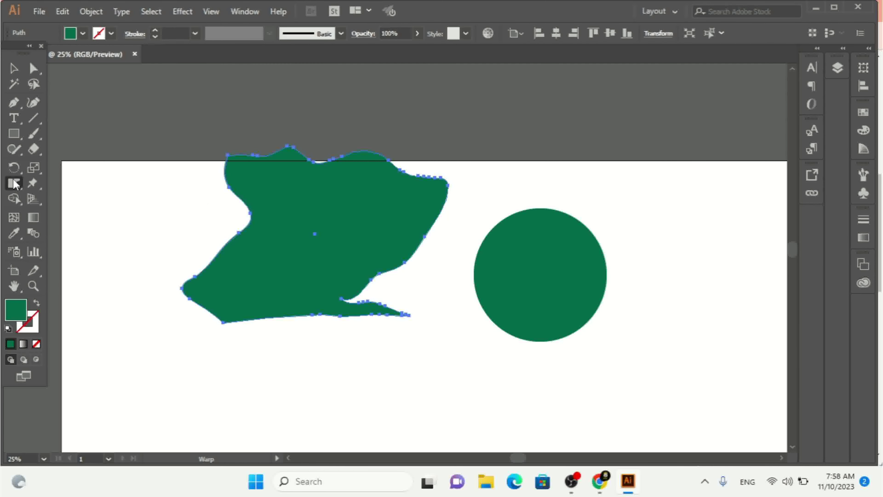
click(15, 184)
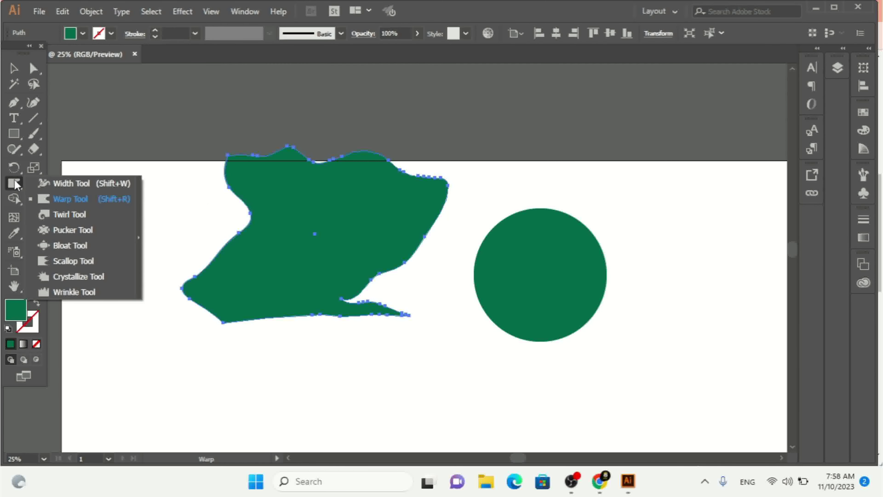
click(80, 214)
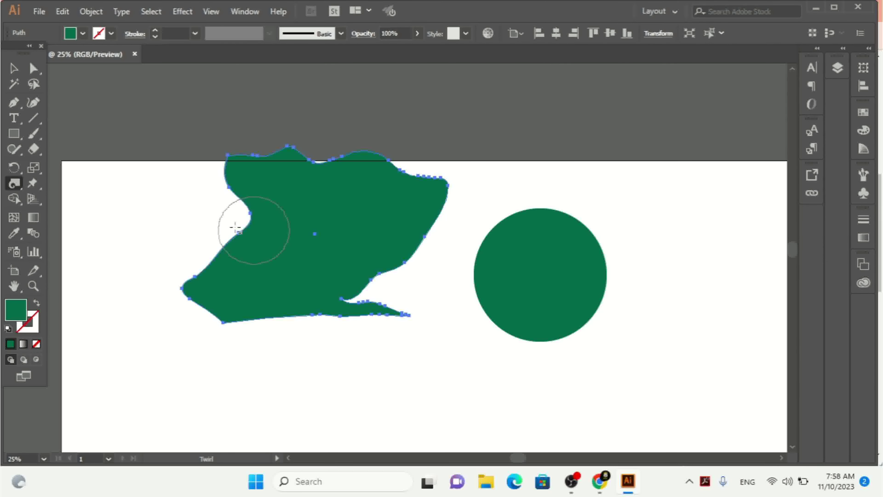
mouse_move(235, 227)
mouse_down()
mouse_move(292, 282)
mouse_move(268, 271)
mouse_move(251, 216)
mouse_move(191, 183)
mouse_move(290, 225)
mouse_move(315, 290)
mouse_move(347, 292)
mouse_move(383, 252)
mouse_move(385, 207)
mouse_move(379, 216)
mouse_up()
drag(306, 177, 344, 169)
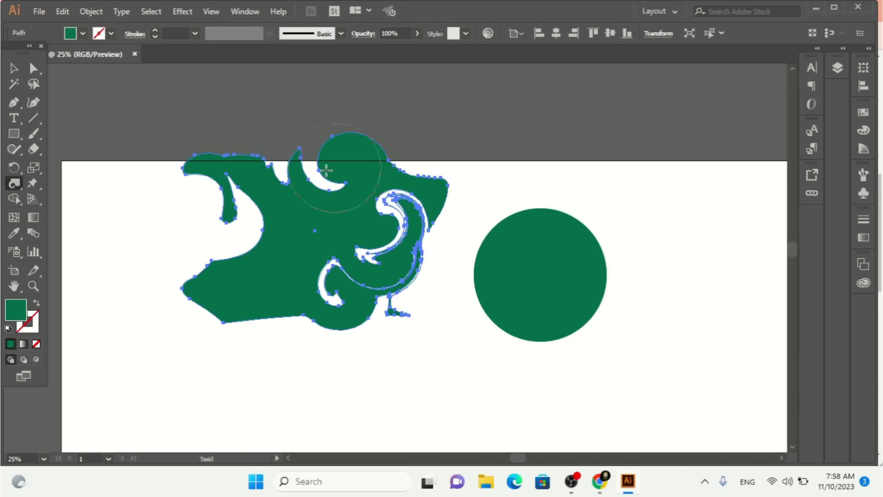
drag(262, 174, 264, 178)
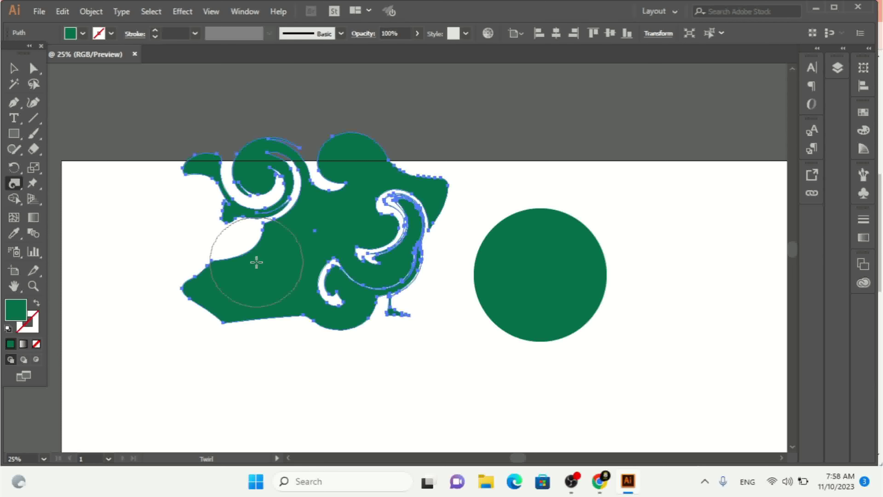
mouse_move(256, 262)
mouse_down()
mouse_move(237, 289)
mouse_move(216, 291)
mouse_up()
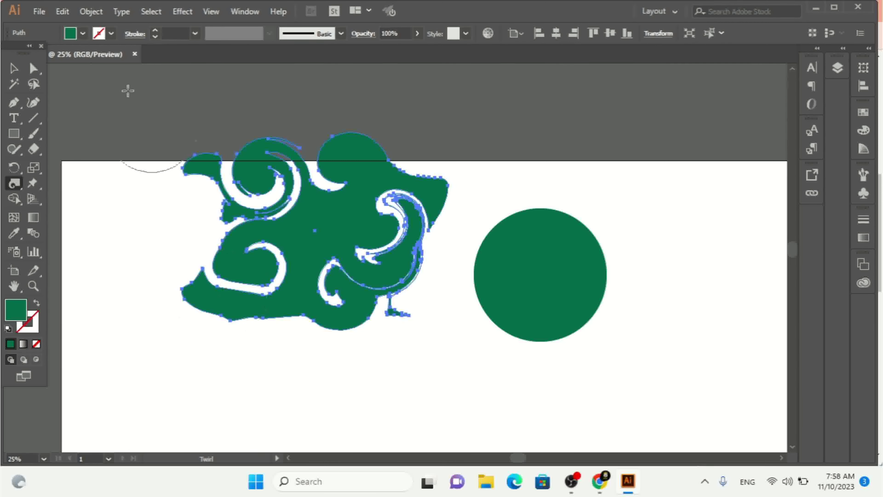
Delete the twirled green shape and move the green circle left into the freed space.
click(13, 70)
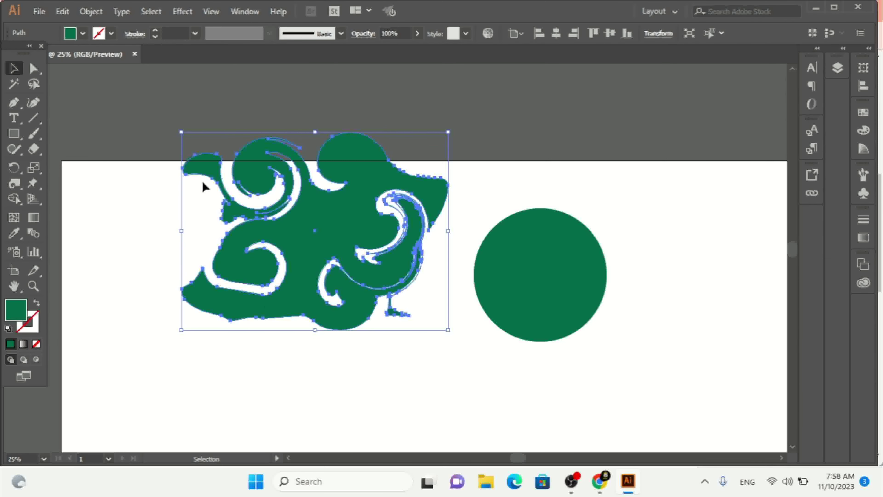
key(Delete)
drag(538, 290, 359, 279)
Pucker the green circle with repeated Pucker tool strokes, pinching its edges into points and drawing out a long thin tail.
click(22, 186)
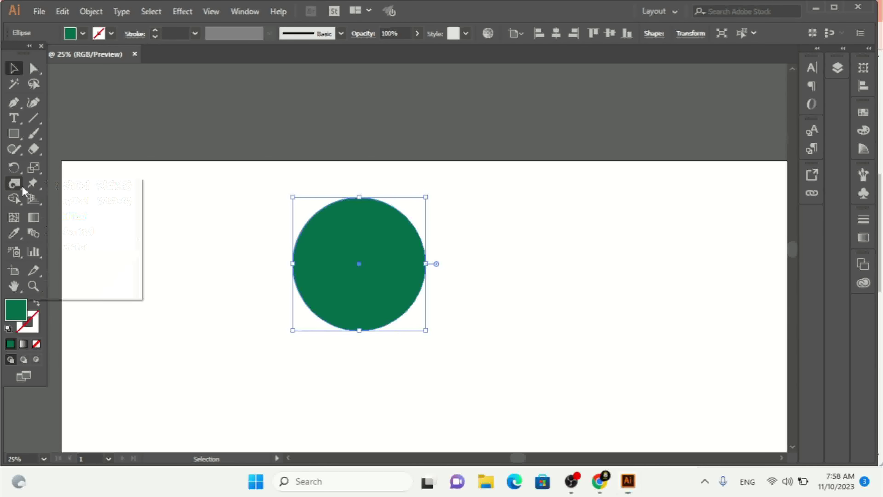
click(85, 233)
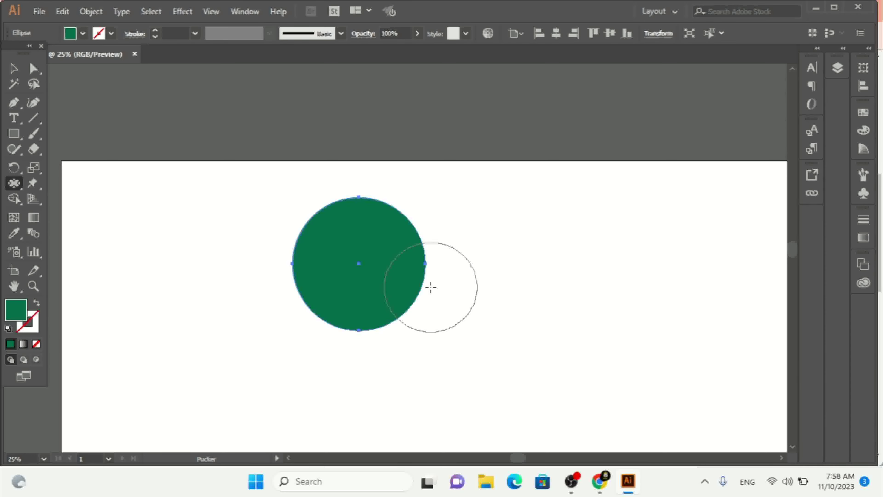
drag(371, 275, 369, 243)
drag(305, 237, 299, 239)
mouse_move(396, 233)
mouse_down()
mouse_move(403, 257)
mouse_move(433, 247)
mouse_up()
mouse_move(376, 284)
mouse_down()
mouse_move(414, 284)
mouse_move(391, 259)
mouse_move(385, 232)
mouse_move(391, 213)
mouse_move(414, 196)
mouse_up()
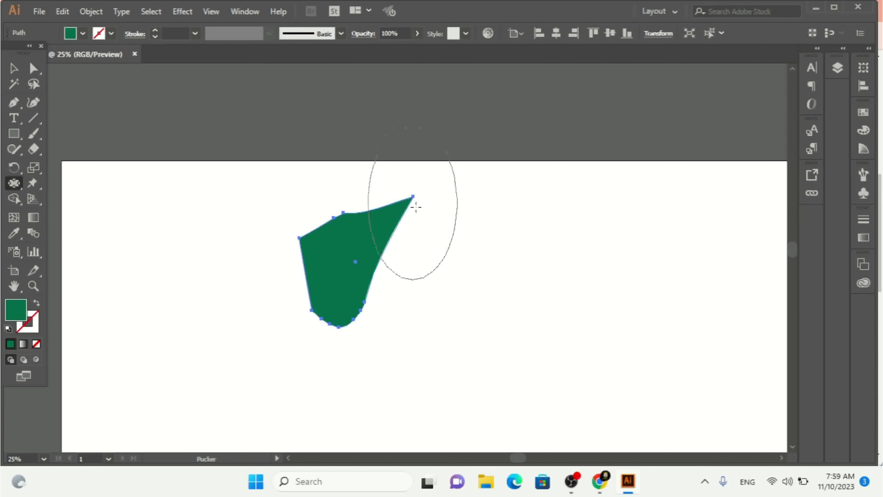
mouse_move(387, 246)
mouse_down()
mouse_move(415, 244)
mouse_move(333, 257)
mouse_move(302, 190)
mouse_move(270, 294)
mouse_up()
drag(325, 278, 250, 375)
Undo all the pucker strokes on the green shape back to the original circle.
key(ctrl+alt)
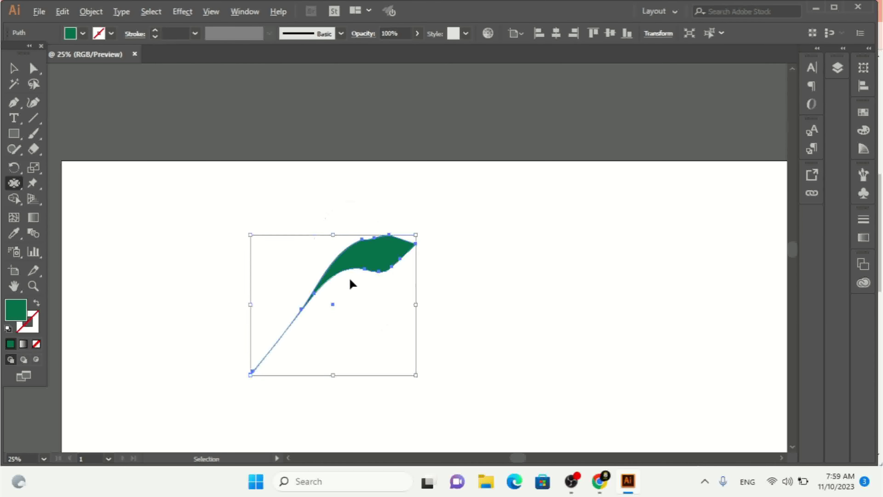
key(ctrl+z)
key(ctrl+z)
key(ctrl+z)
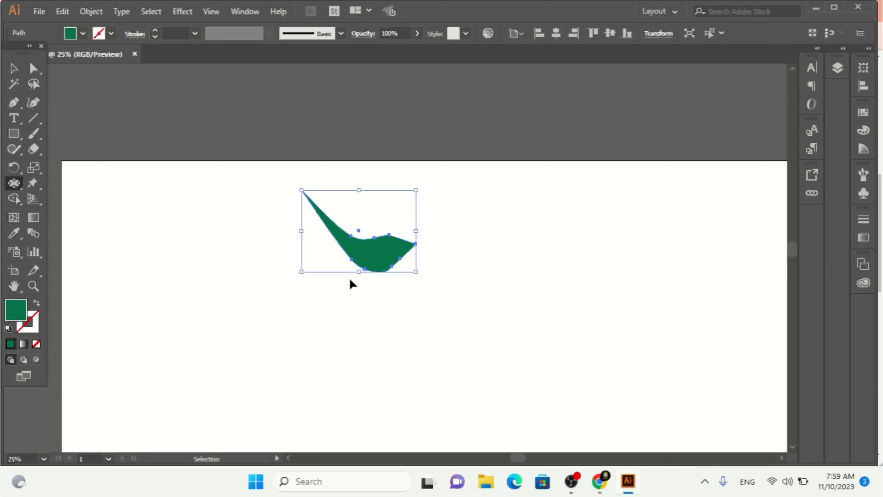
key(ctrl+z)
key(ctrl+z)
key(ctrl+z)
key(ctrl+z)
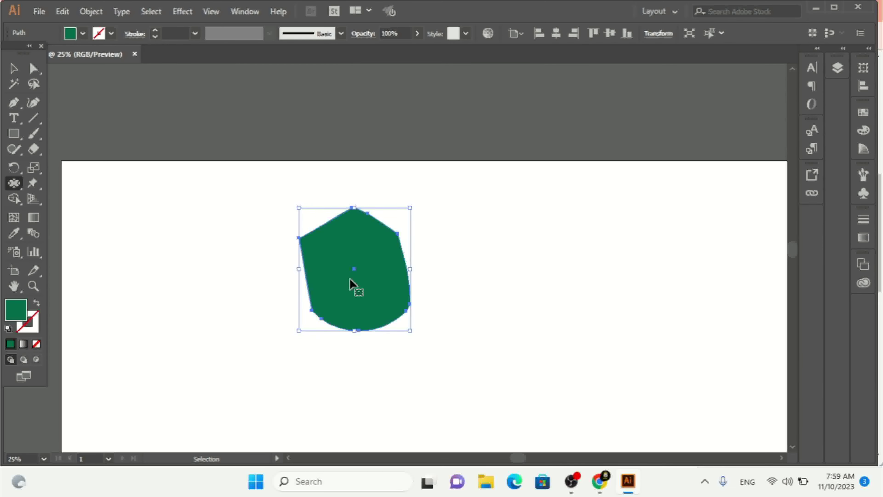
key(ctrl+z)
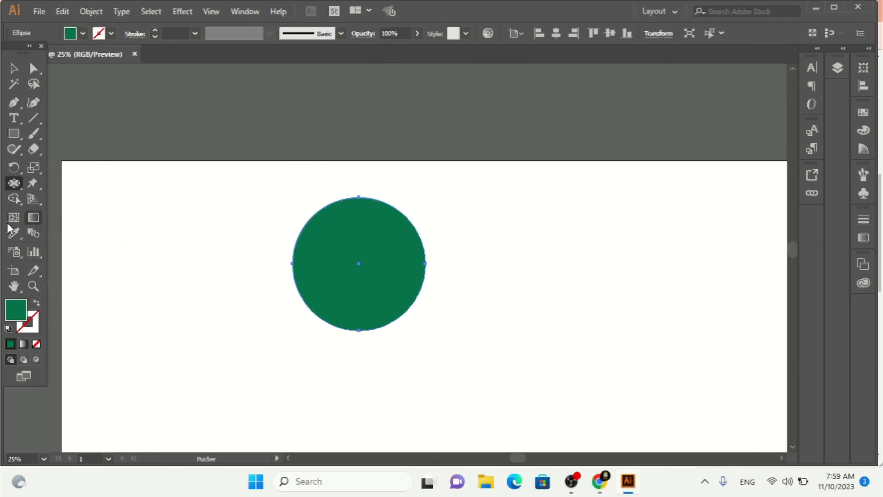
Bloat the green circle with the Bloat tool, swelling five rounded lobes around its upper, left, right and lower edges.
click(17, 187)
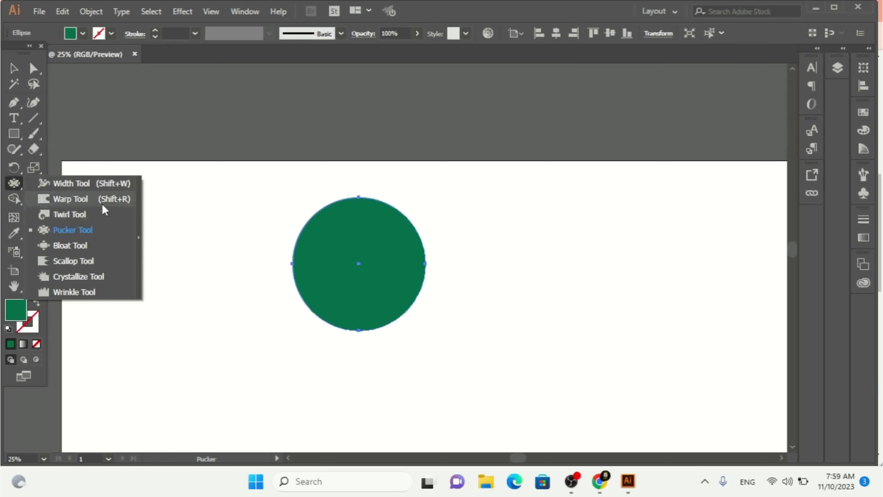
click(80, 247)
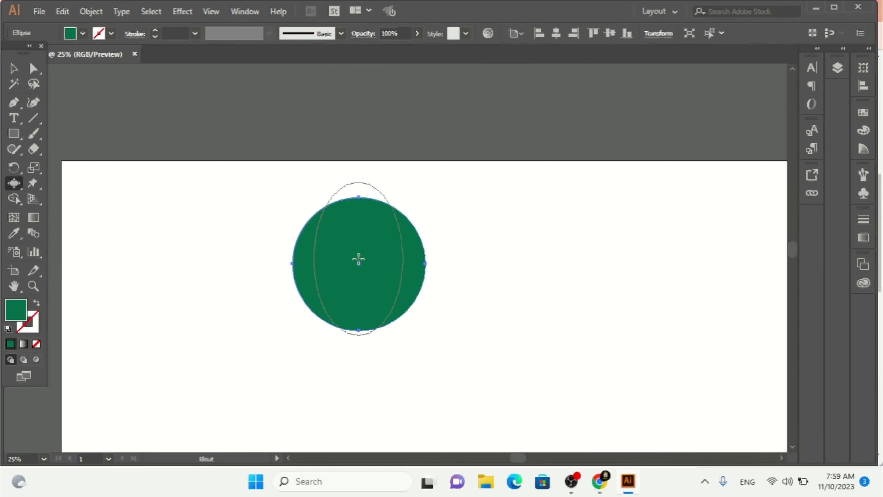
mouse_move(319, 249)
mouse_down()
mouse_move(328, 272)
mouse_move(318, 245)
mouse_move(298, 241)
mouse_up()
mouse_move(429, 244)
mouse_down()
mouse_move(406, 237)
mouse_move(416, 205)
mouse_up()
drag(335, 300, 262, 335)
mouse_move(409, 315)
mouse_down()
mouse_move(485, 312)
mouse_move(451, 317)
mouse_up()
mouse_move(432, 286)
mouse_down()
mouse_move(456, 254)
mouse_move(494, 232)
mouse_up()
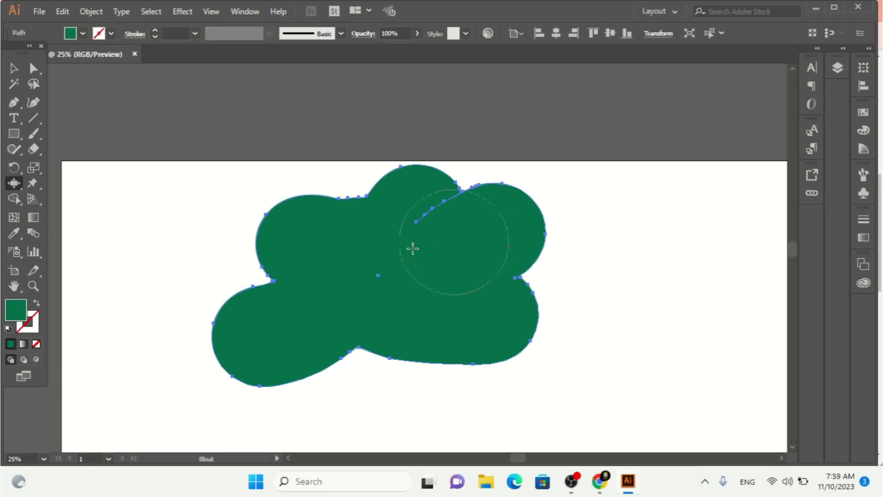
Bloat the cloud-like shape further at its upper left, center and right edge, and stretch a long finger out of its upper right.
mouse_move(321, 215)
mouse_down()
mouse_move(311, 188)
mouse_move(307, 237)
mouse_move(256, 246)
mouse_move(256, 280)
mouse_move(334, 261)
mouse_up()
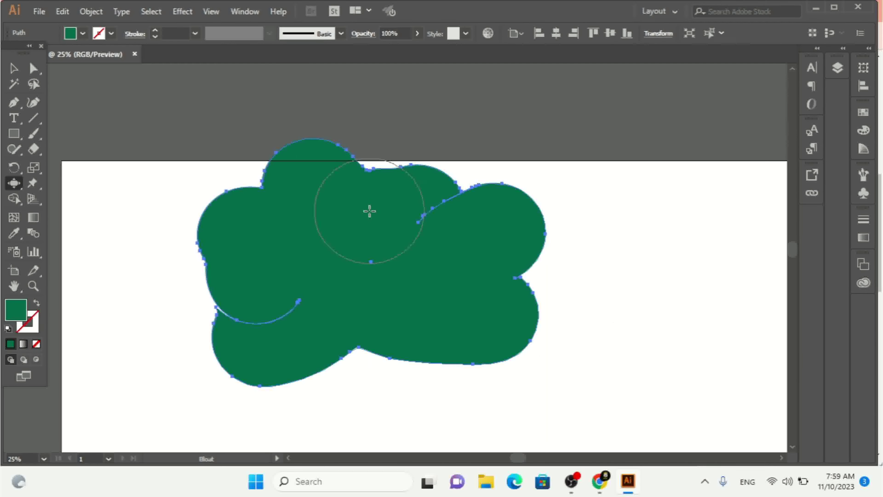
drag(424, 211, 402, 272)
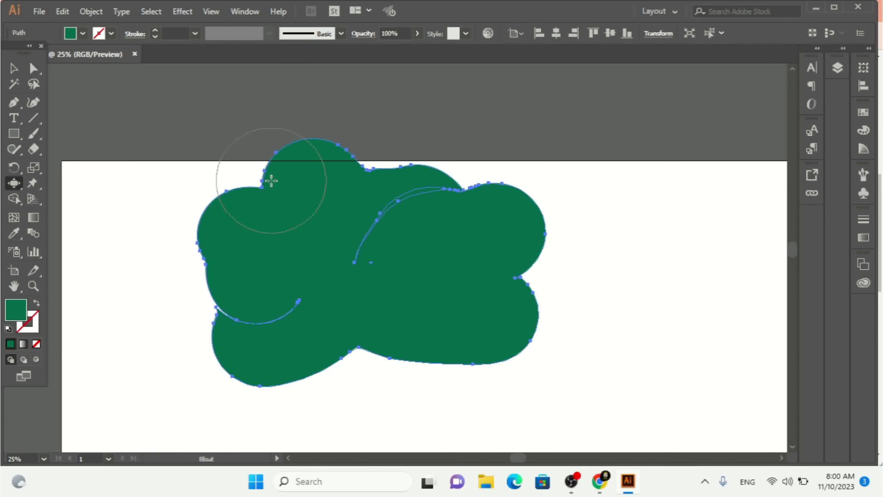
drag(271, 180, 273, 182)
mouse_move(434, 189)
mouse_down()
mouse_move(427, 181)
mouse_move(456, 170)
mouse_up()
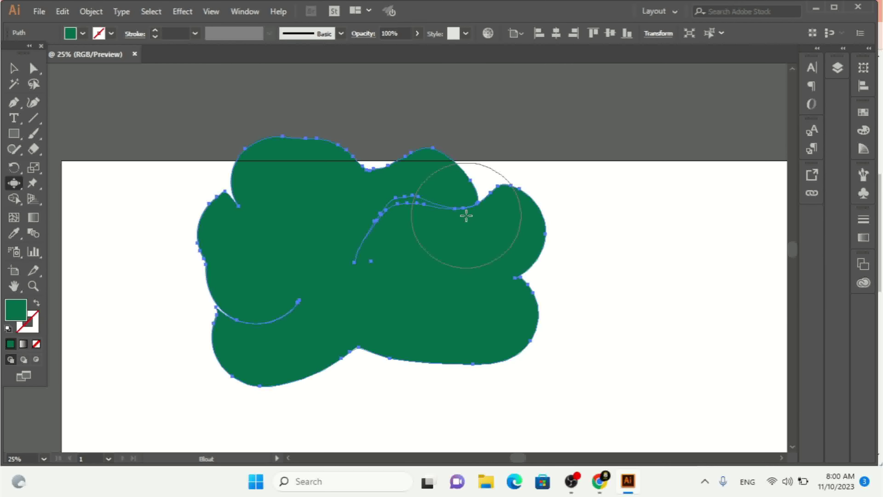
mouse_move(466, 218)
mouse_down()
mouse_move(470, 246)
mouse_move(528, 243)
mouse_move(542, 258)
mouse_up()
drag(486, 274, 536, 292)
mouse_move(223, 277)
mouse_down()
mouse_move(177, 279)
mouse_move(205, 191)
mouse_move(324, 121)
mouse_move(361, 166)
mouse_move(393, 133)
mouse_move(450, 173)
mouse_move(589, 169)
mouse_move(522, 179)
mouse_move(466, 217)
mouse_move(532, 241)
mouse_move(639, 243)
mouse_move(486, 280)
mouse_move(657, 297)
mouse_up()
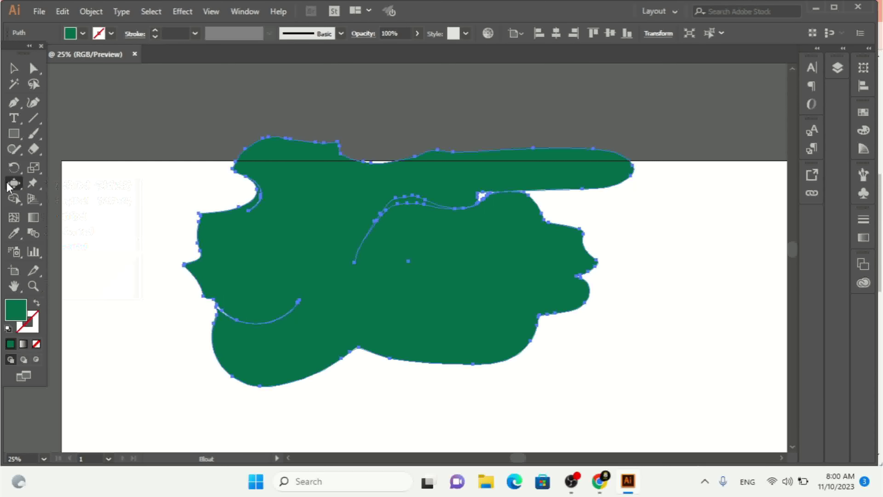
Delete the bloated green shape and draw a green square across the artboard's upper edge.
click(11, 185)
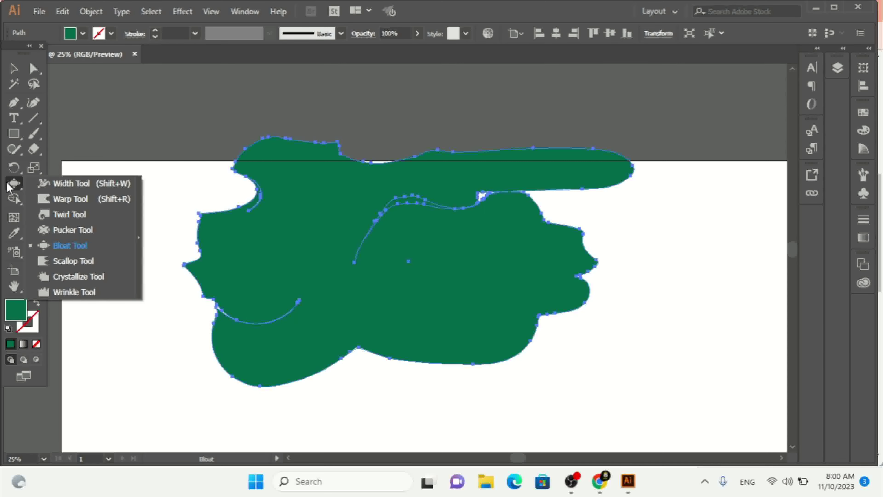
click(87, 262)
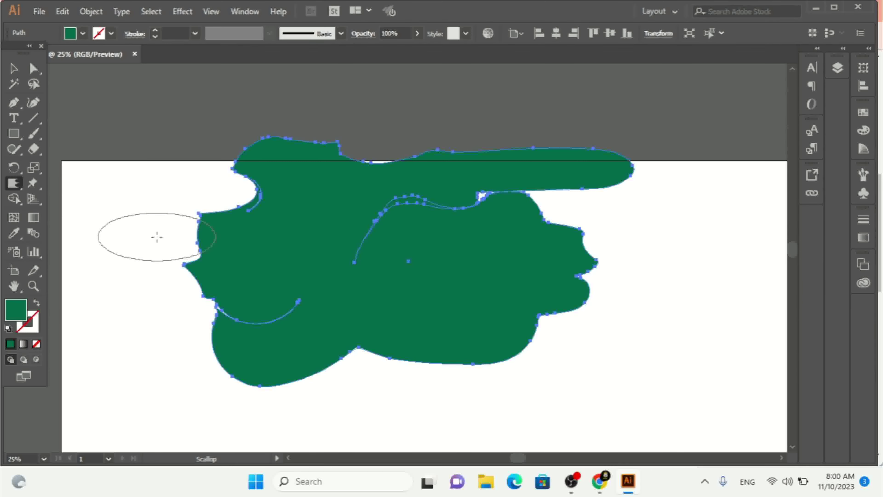
click(13, 69)
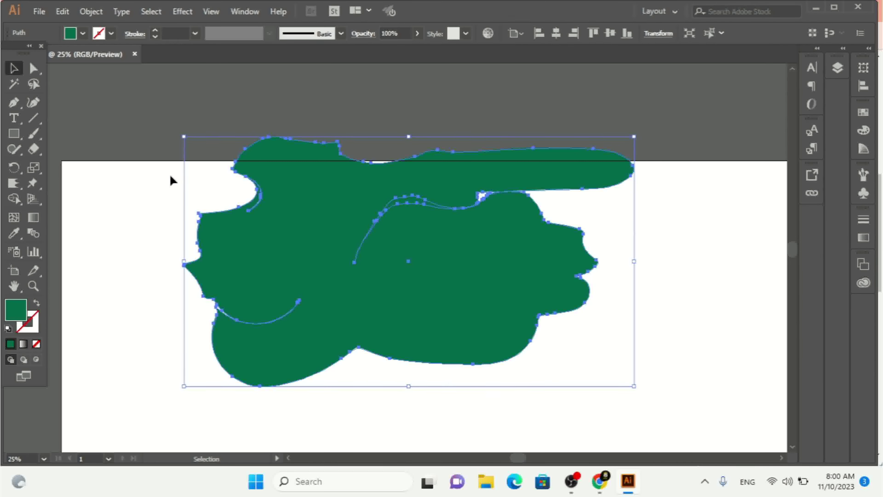
key(Delete)
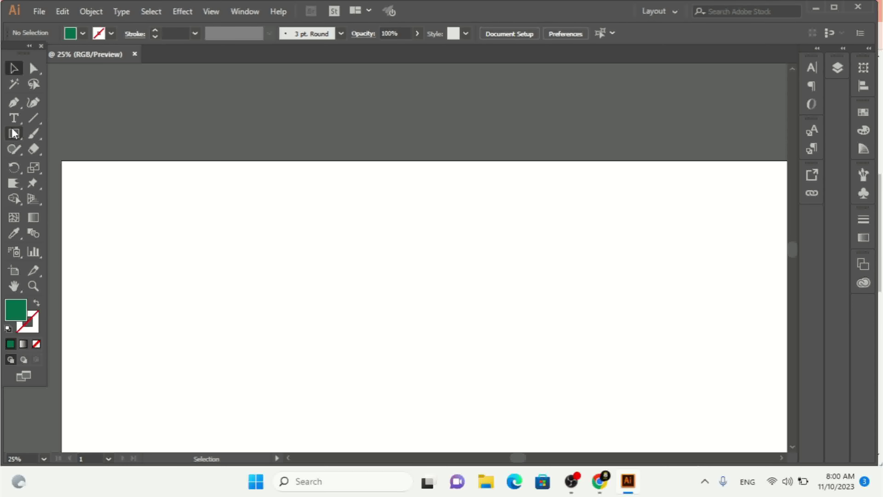
drag(313, 259, 339, 286)
Distort the green square with Scallop tool strokes along its upper, lower and side edges, fraying its lower left corner.
drag(13, 182, 92, 260)
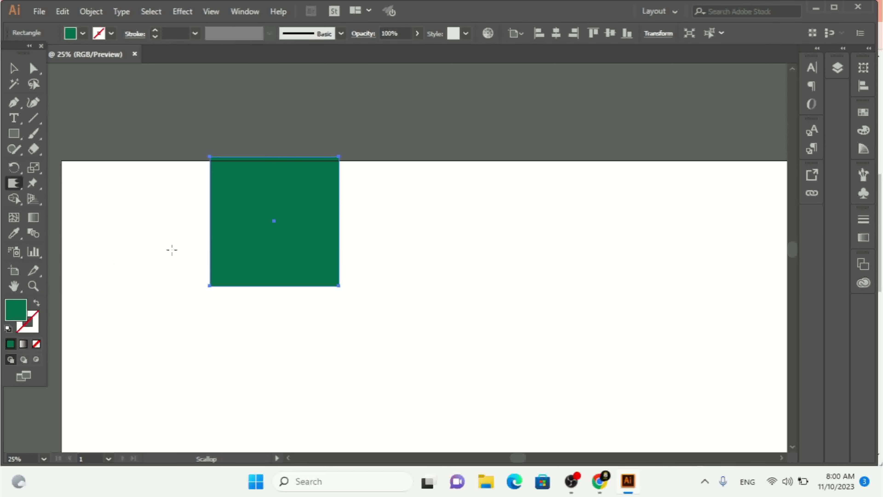
drag(274, 275, 273, 278)
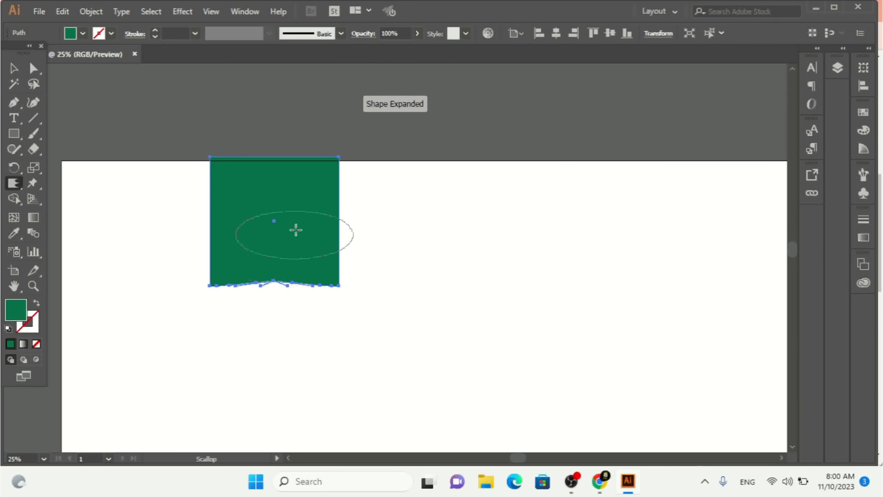
click(270, 166)
drag(270, 166, 276, 173)
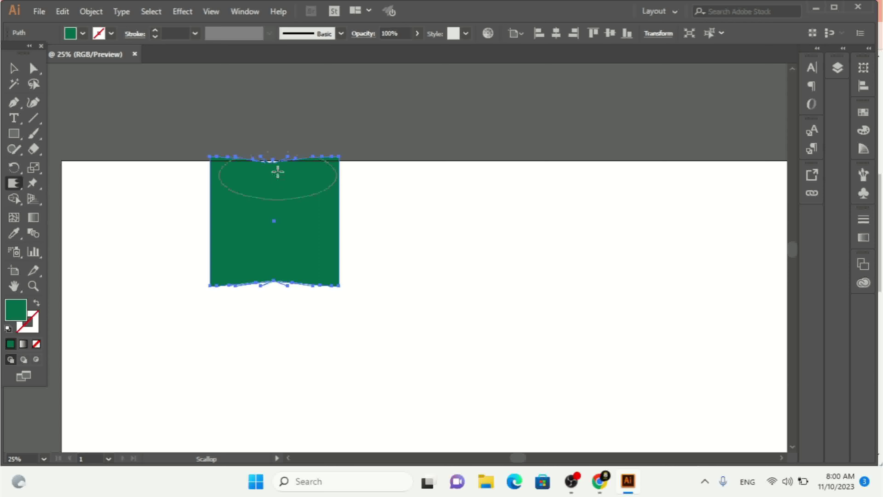
drag(413, 352, 400, 327)
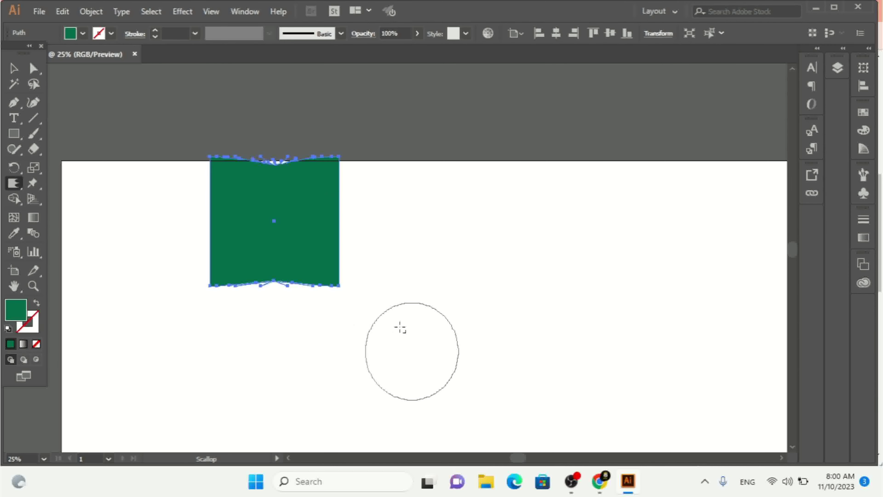
mouse_move(328, 221)
mouse_down()
mouse_move(346, 217)
mouse_move(189, 215)
mouse_move(254, 252)
mouse_move(264, 268)
mouse_move(234, 262)
mouse_move(207, 240)
mouse_up()
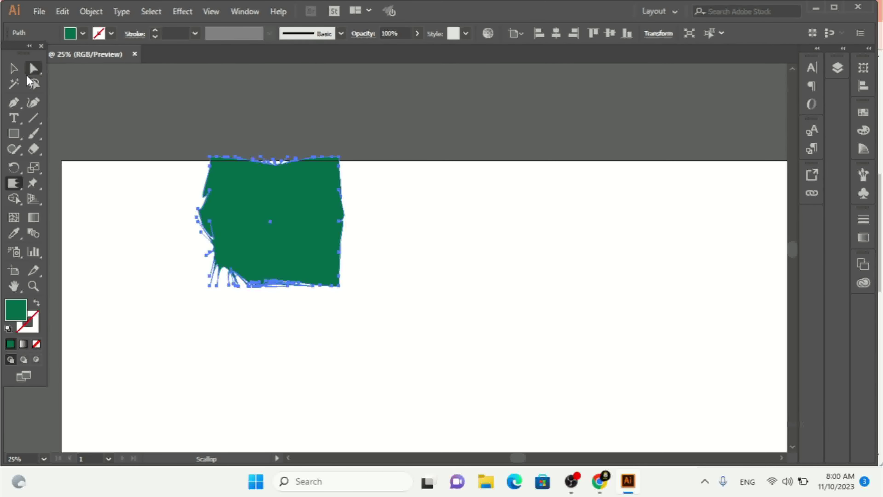
Delete the scalloped square and draw a new green square in the upper middle of the artboard.
click(14, 84)
click(178, 251)
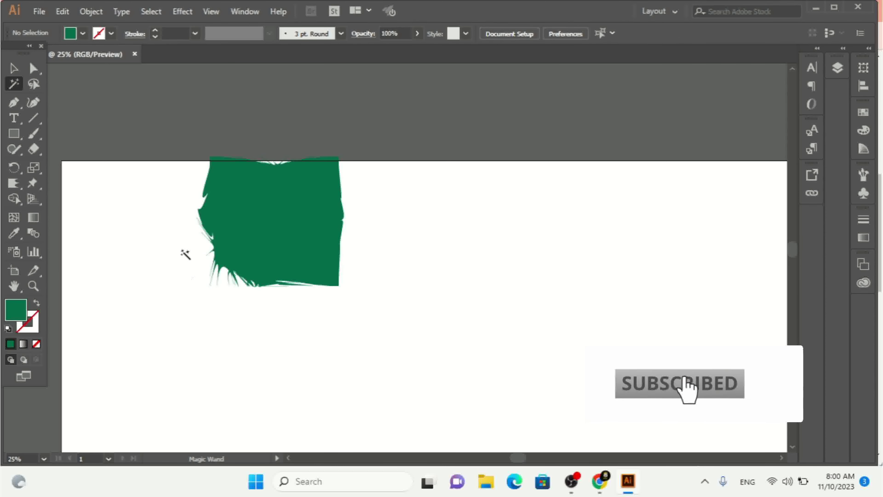
click(274, 220)
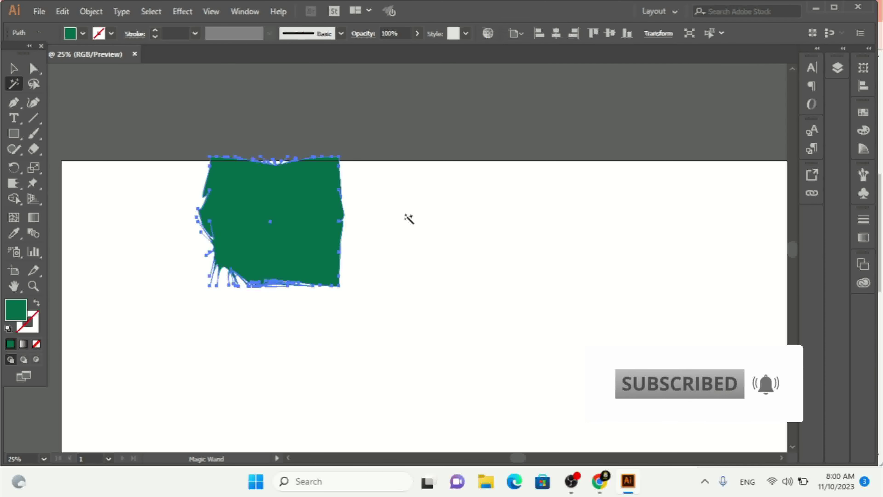
click(20, 188)
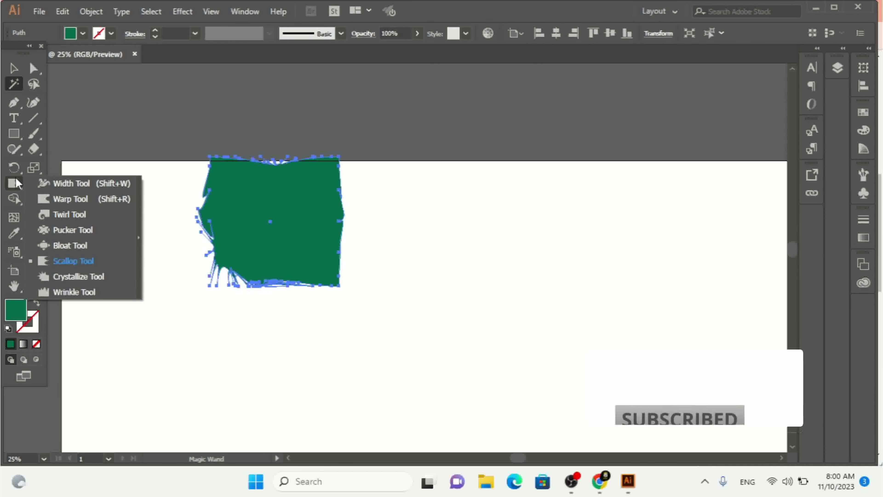
click(102, 281)
key(v)
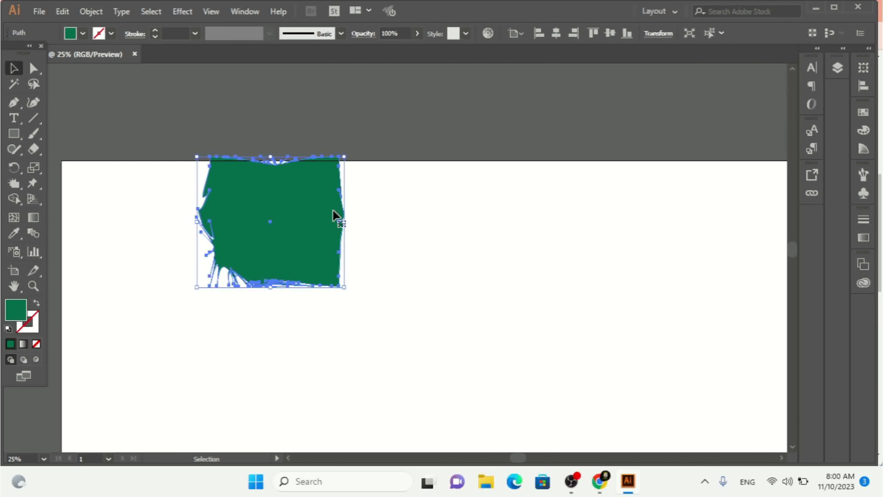
key(Delete)
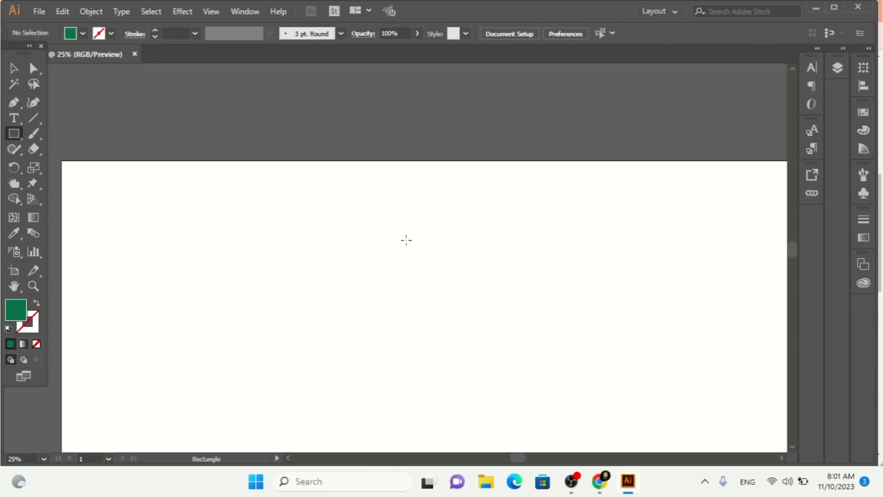
drag(404, 268, 439, 302)
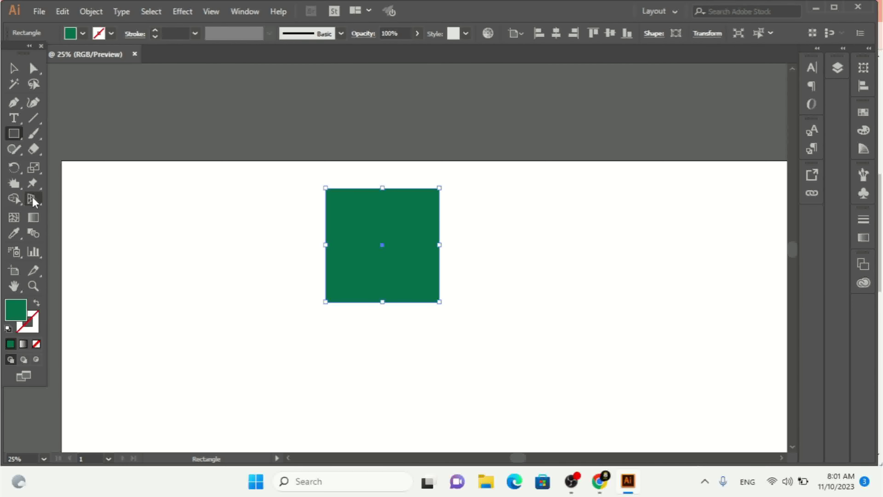
Roughen all four edges of the new square into small spikes with the Crystallize tool.
click(19, 189)
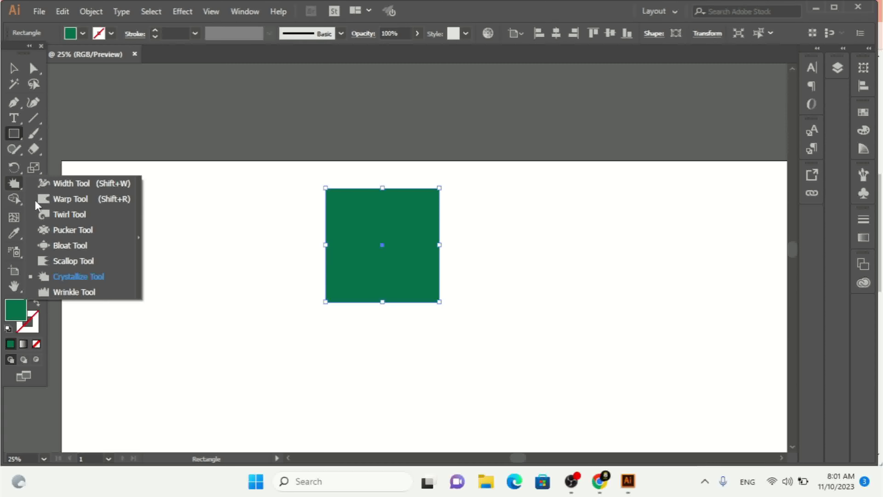
click(103, 276)
mouse_move(337, 299)
mouse_down()
mouse_move(329, 203)
mouse_move(380, 191)
mouse_move(424, 197)
mouse_move(444, 260)
mouse_move(432, 284)
mouse_move(391, 298)
mouse_move(337, 298)
mouse_move(322, 270)
mouse_move(324, 223)
mouse_up()
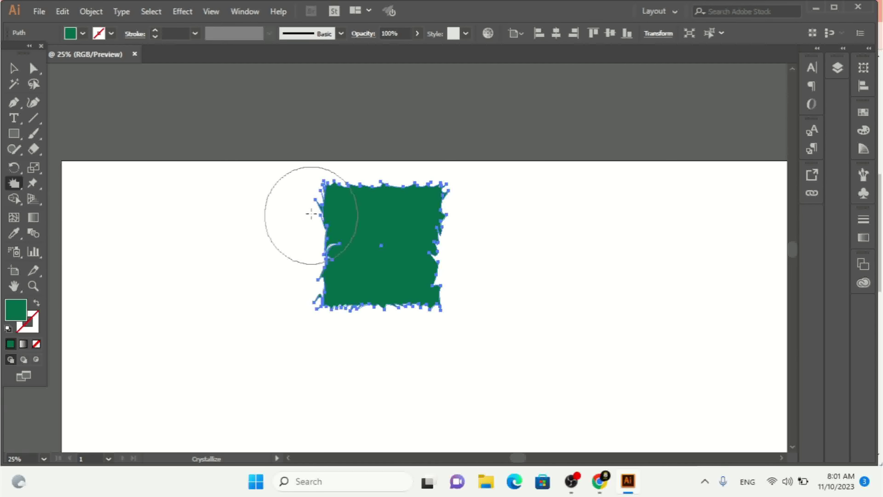
Delete the crystallized square and draw a larger green square just below the artboard's upper edge.
click(13, 67)
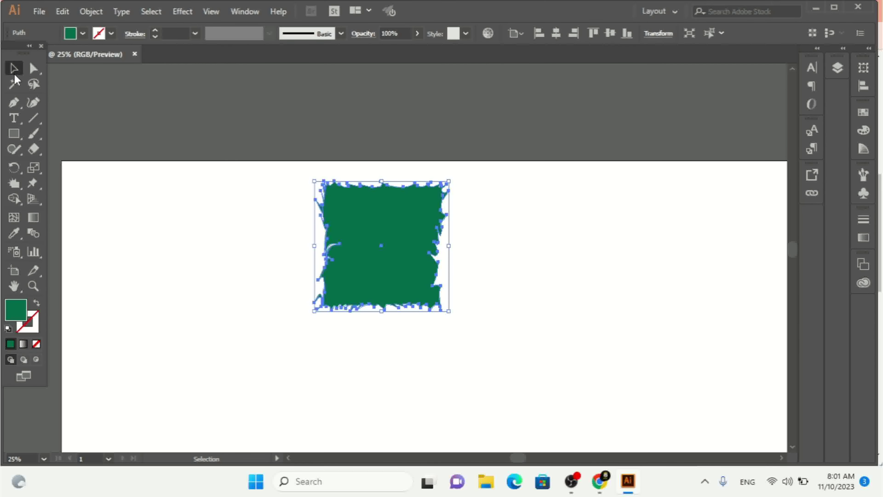
click(263, 266)
drag(379, 248, 458, 247)
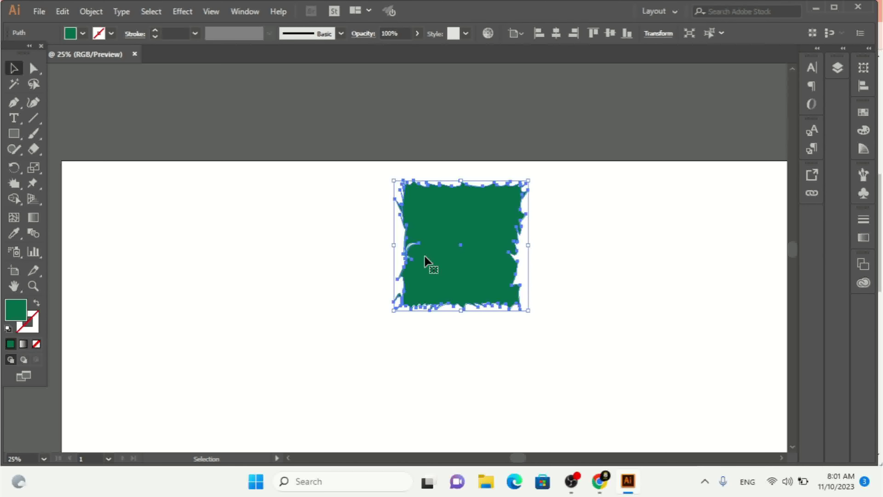
key(Delete)
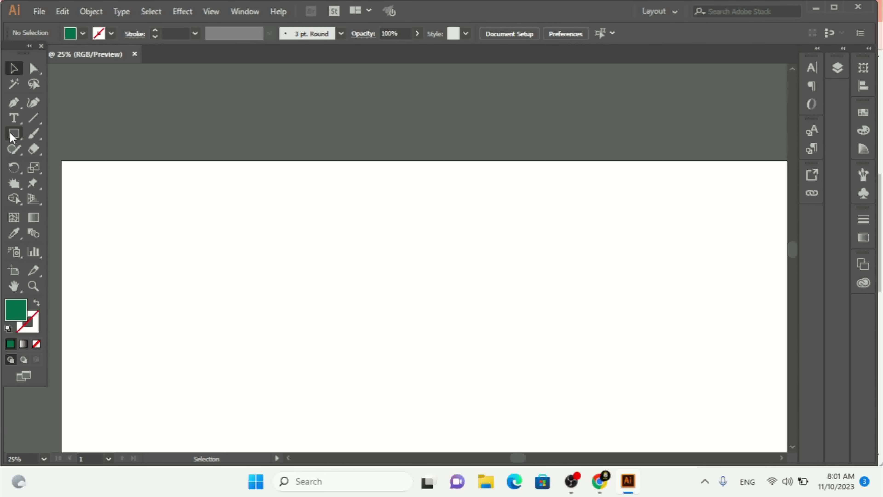
drag(446, 257, 507, 314)
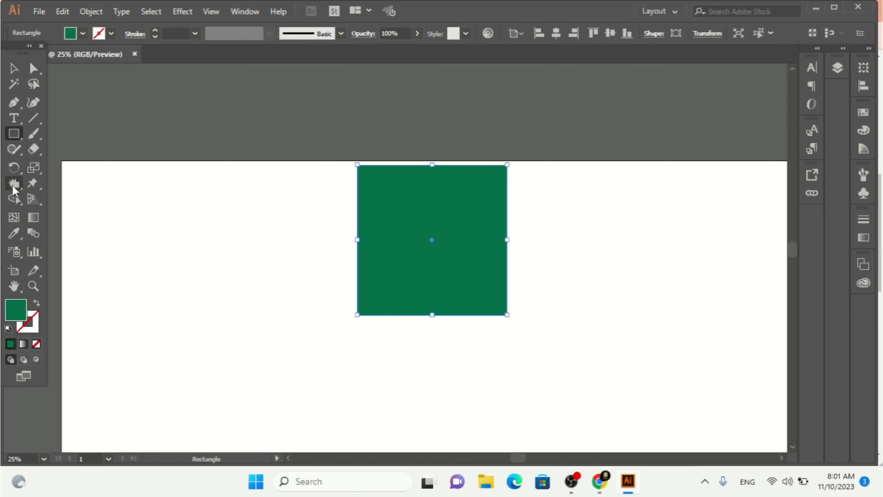
Brush around the square's edges with the Wrinkle tool, giving its upper and lower edges a torn, jagged outline.
click(13, 188)
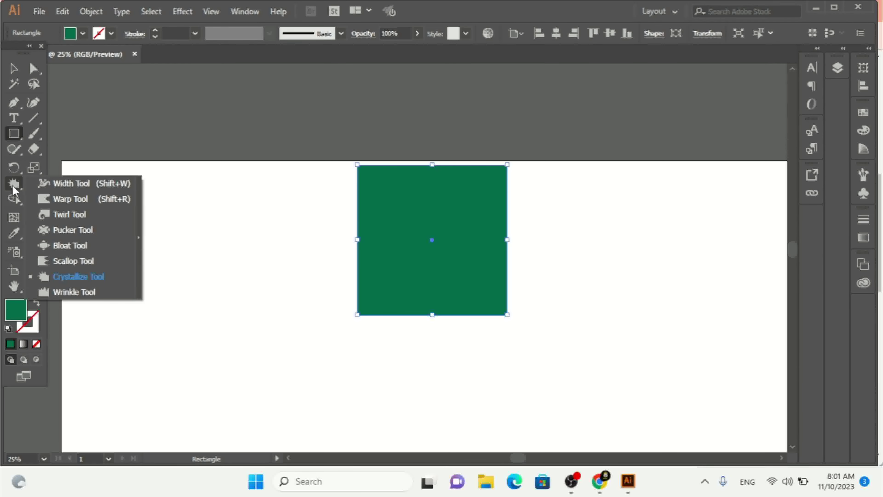
click(93, 299)
mouse_move(378, 294)
mouse_down()
mouse_move(315, 295)
mouse_move(376, 260)
mouse_move(358, 248)
mouse_move(361, 229)
mouse_up()
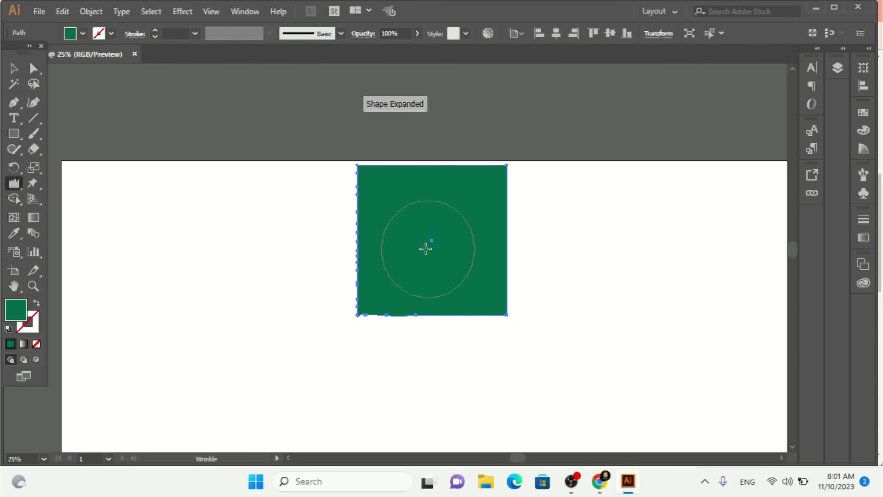
drag(404, 170, 410, 200)
drag(266, 211, 277, 239)
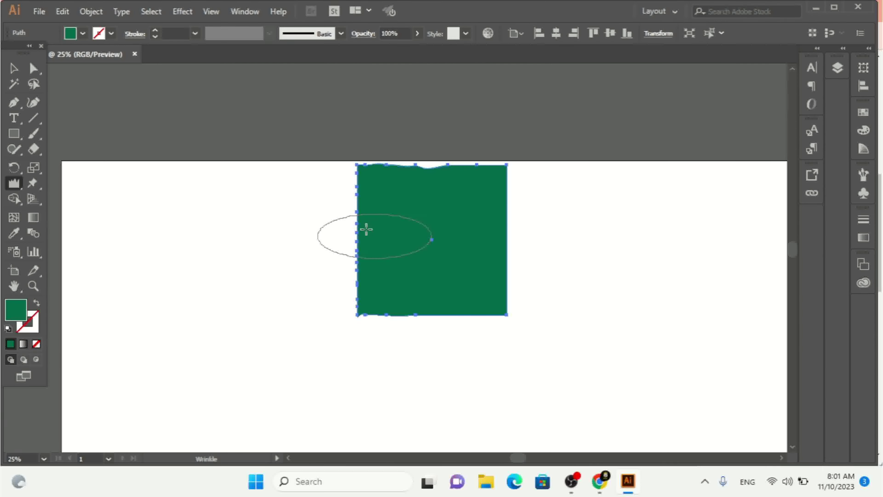
drag(432, 165, 432, 215)
mouse_move(429, 107)
mouse_down()
mouse_move(447, 172)
mouse_move(437, 268)
mouse_move(398, 332)
mouse_up()
mouse_move(461, 285)
mouse_down()
mouse_move(482, 318)
mouse_move(479, 343)
mouse_up()
mouse_move(531, 227)
mouse_down()
mouse_move(575, 227)
mouse_move(579, 191)
mouse_up()
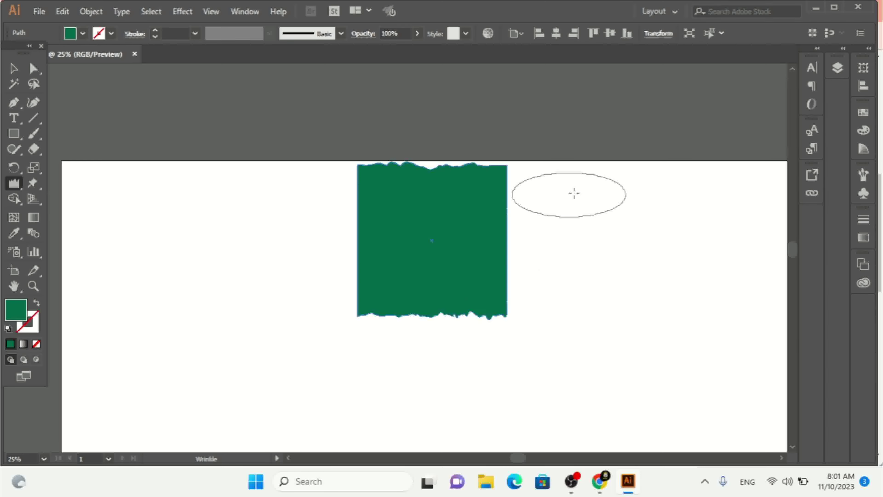
mouse_move(483, 250)
mouse_down()
mouse_move(475, 228)
mouse_move(536, 194)
mouse_move(504, 181)
mouse_move(478, 208)
mouse_up()
mouse_move(374, 117)
mouse_down()
mouse_move(410, 242)
mouse_move(390, 353)
mouse_move(400, 171)
mouse_move(411, 152)
mouse_move(369, 130)
mouse_move(347, 83)
mouse_move(353, 98)
mouse_up()
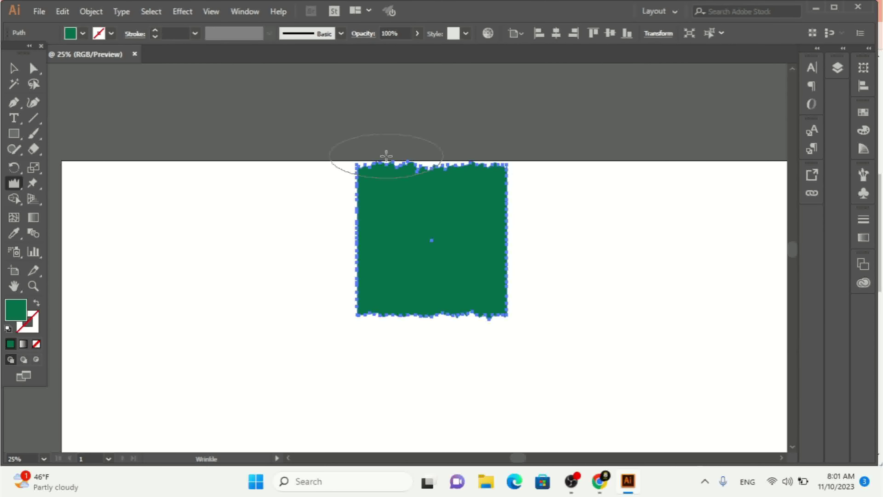
Move the wrinkled square down into the left half of the artboard and deselect it.
click(18, 73)
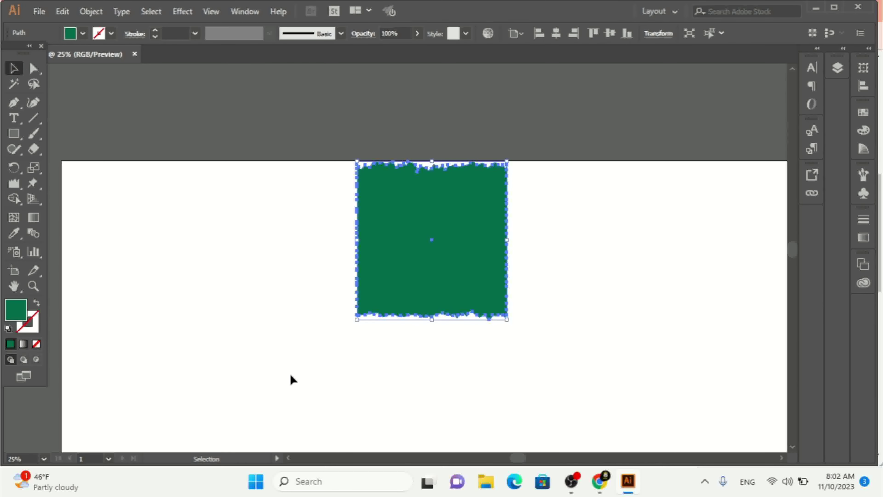
click(498, 385)
drag(441, 249, 223, 285)
drag(262, 308, 261, 309)
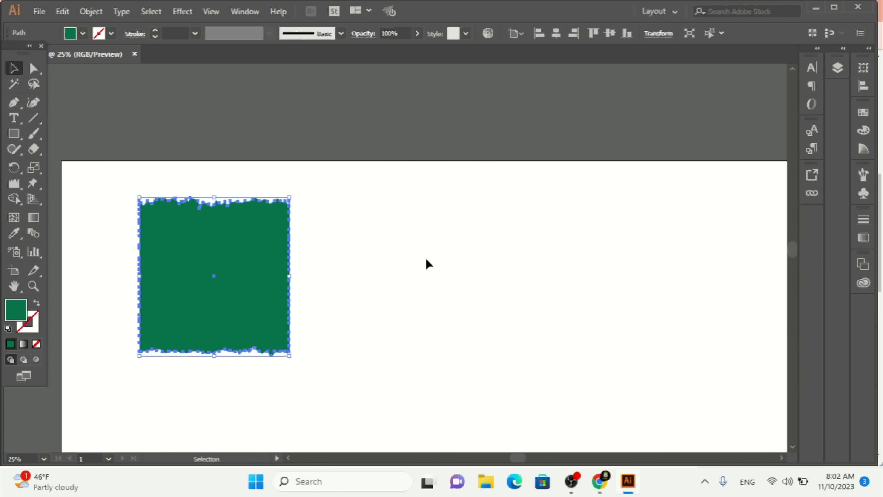
click(375, 266)
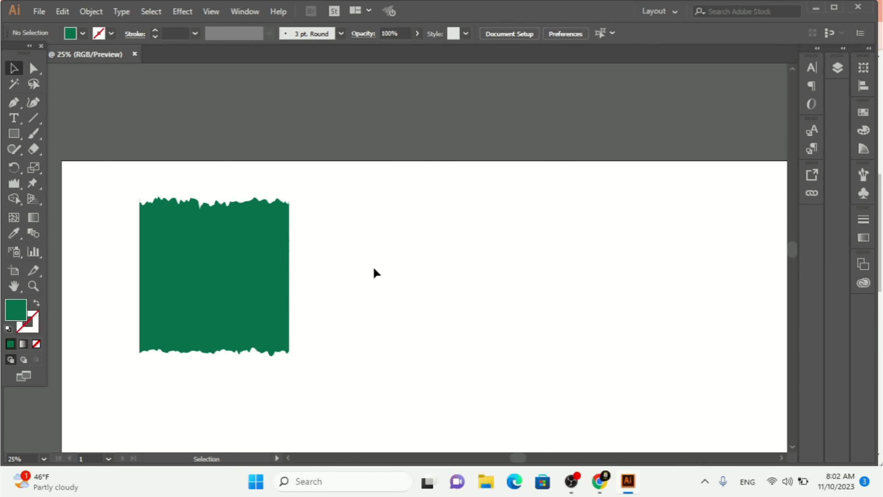
drag(238, 257, 312, 262)
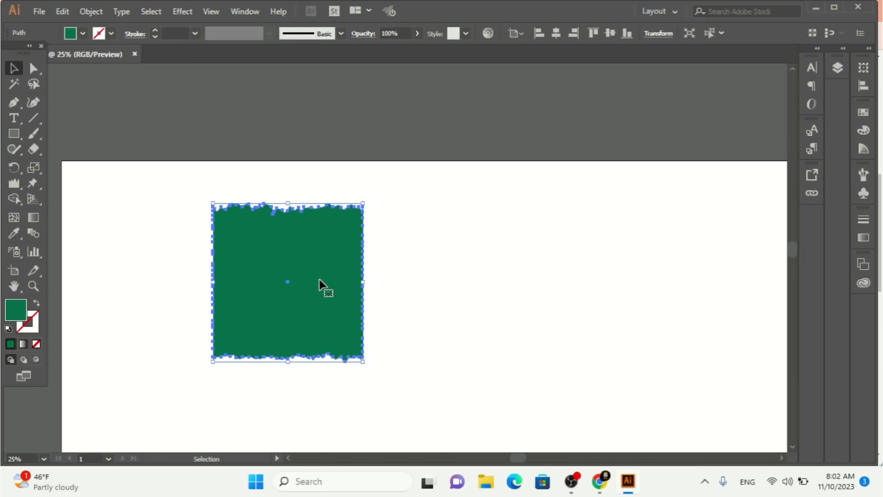
click(22, 184)
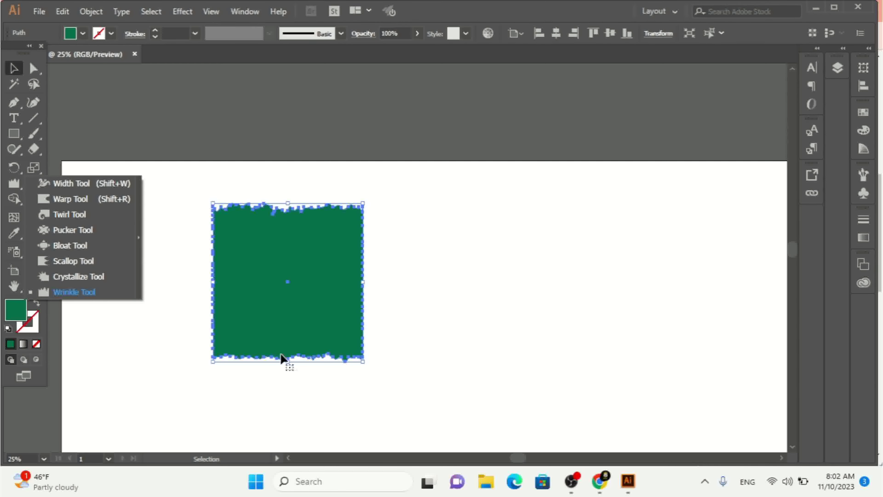
click(499, 272)
click(499, 271)
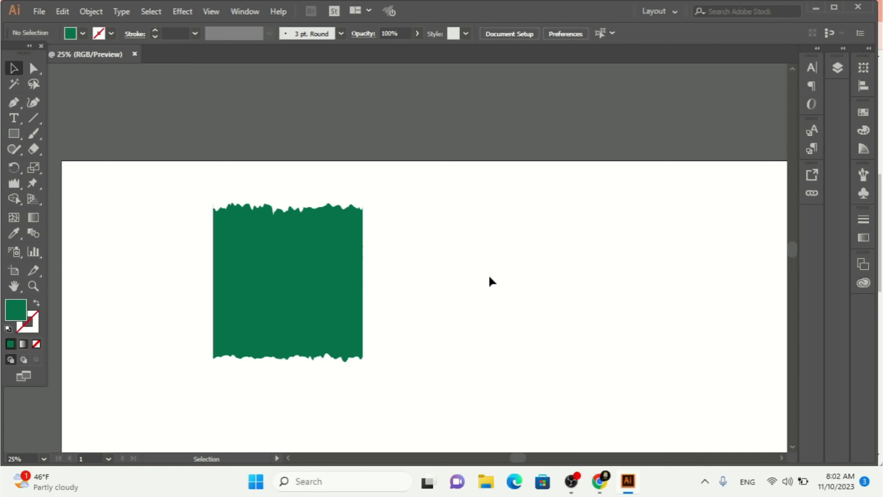